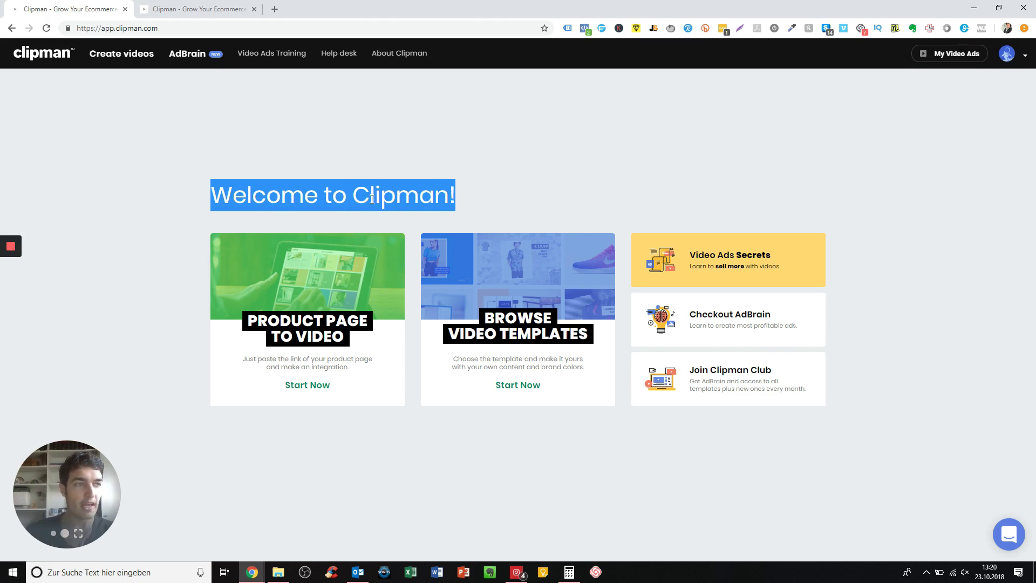
Step: Start a product-page-to-video project using the Amazon Echo example link and continue to the template choice
{"action": "left_click", "coordinate": [372, 199]}
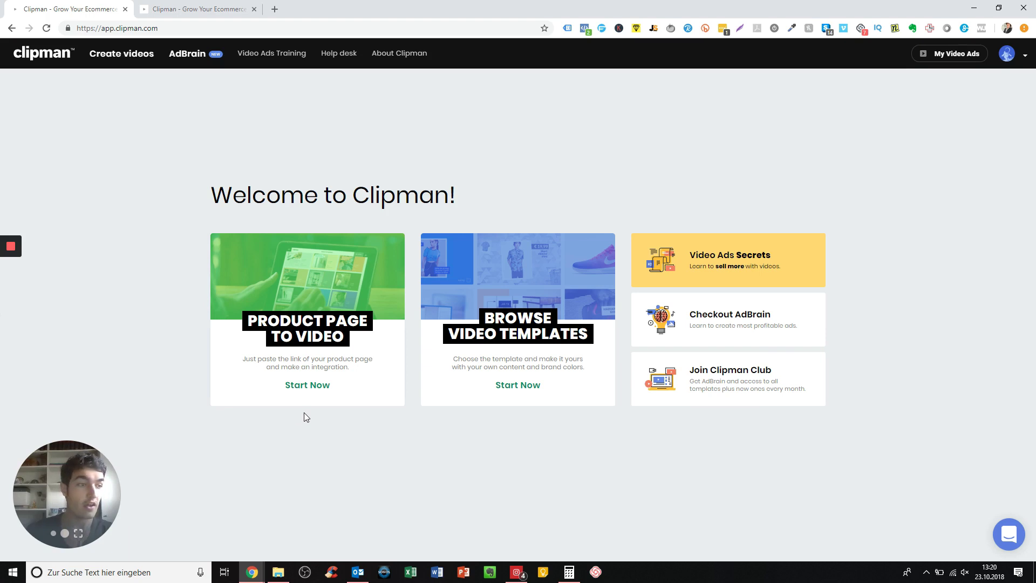
{"action": "left_click", "coordinate": [346, 344]}
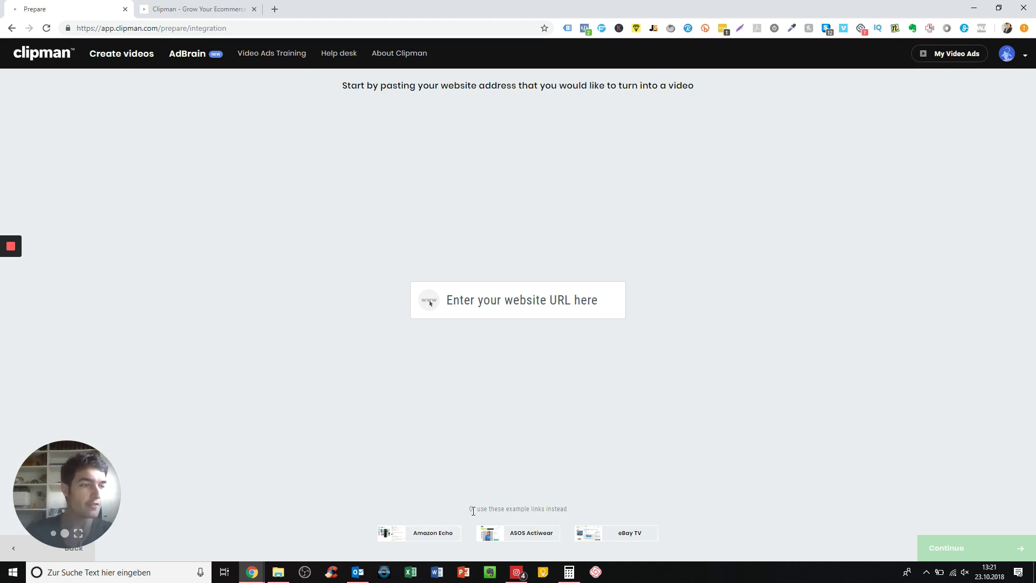
{"action": "left_click_drag", "start_coordinate": [469, 509], "coordinate": [565, 509]}
{"action": "left_click", "coordinate": [398, 510]}
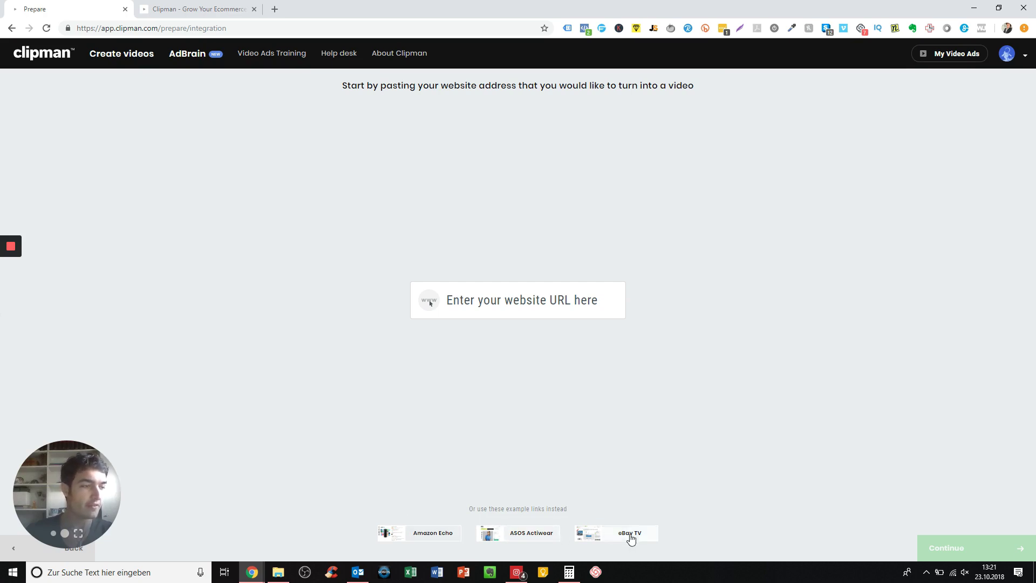
{"action": "left_click", "coordinate": [415, 538]}
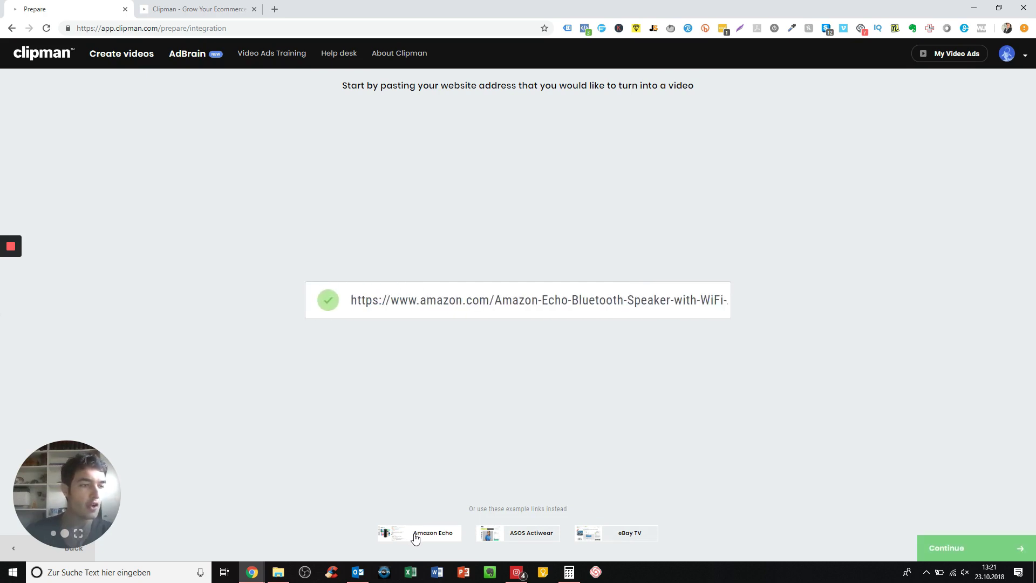
{"action": "left_click", "coordinate": [940, 539]}
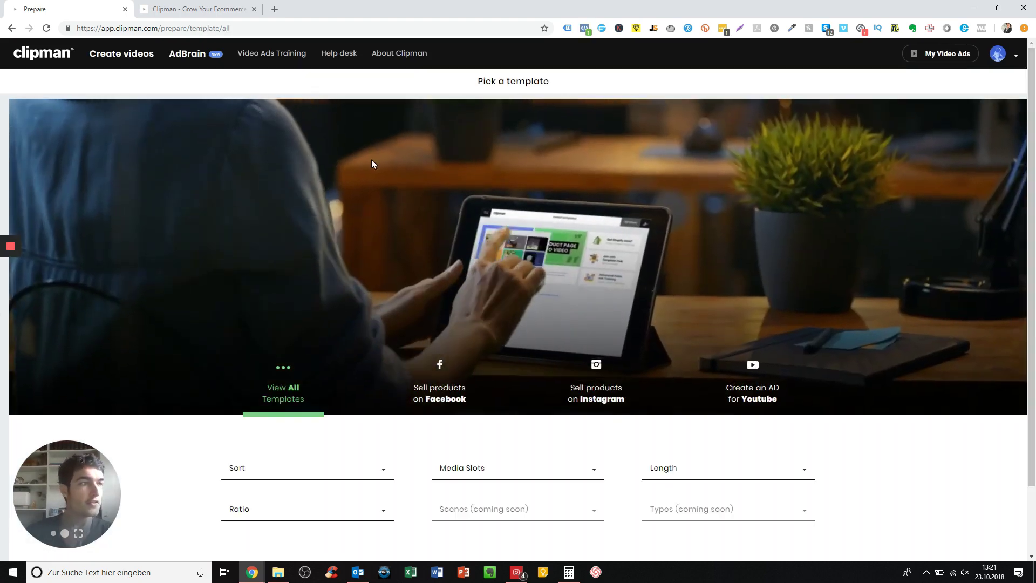
Step: Look through the full template collection and its filter options for a suitable video layout
{"action": "scroll", "coordinate": [548, 232], "scroll_direction": "down", "scroll_amount": 15}
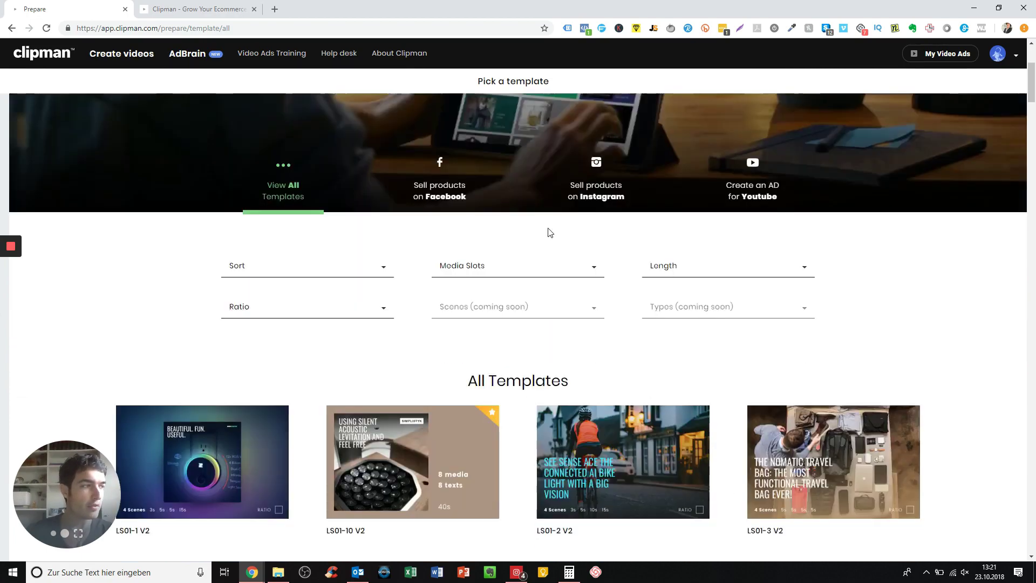
{"action": "scroll", "coordinate": [866, 256], "scroll_direction": "down", "scroll_amount": 20}
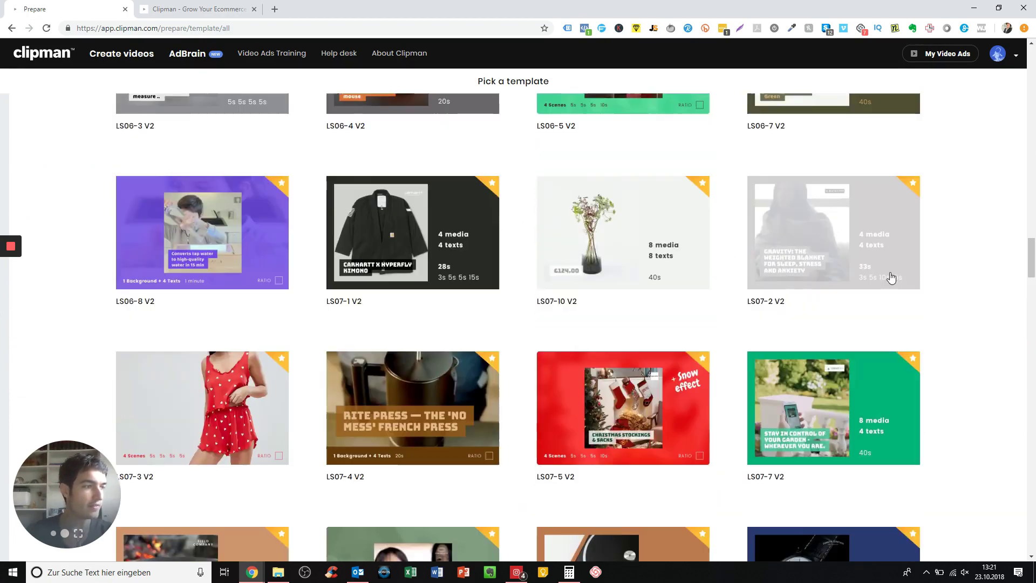
{"action": "scroll", "coordinate": [904, 300], "scroll_direction": "down", "scroll_amount": 8}
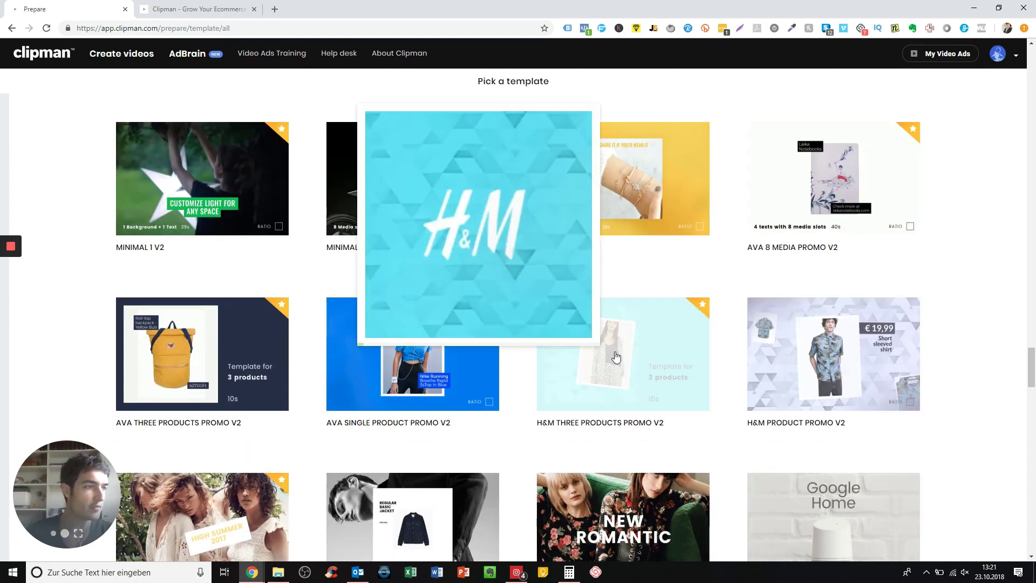
{"action": "scroll", "coordinate": [1006, 366], "scroll_direction": "down", "scroll_amount": 3}
{"action": "scroll", "coordinate": [1006, 365], "scroll_direction": "down", "scroll_amount": 19}
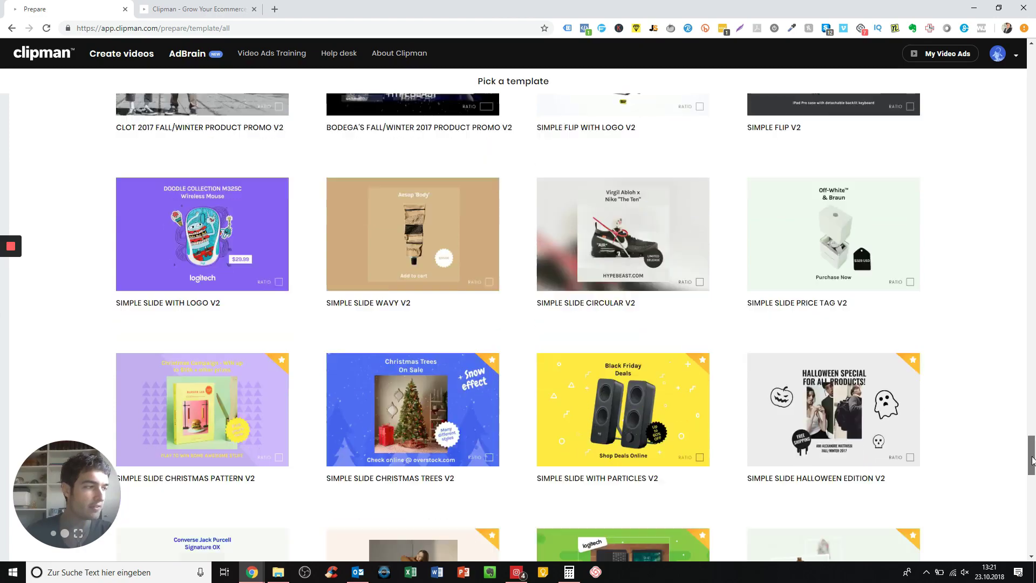
{"action": "left_click_drag", "start_coordinate": [1031, 460], "coordinate": [1030, 75]}
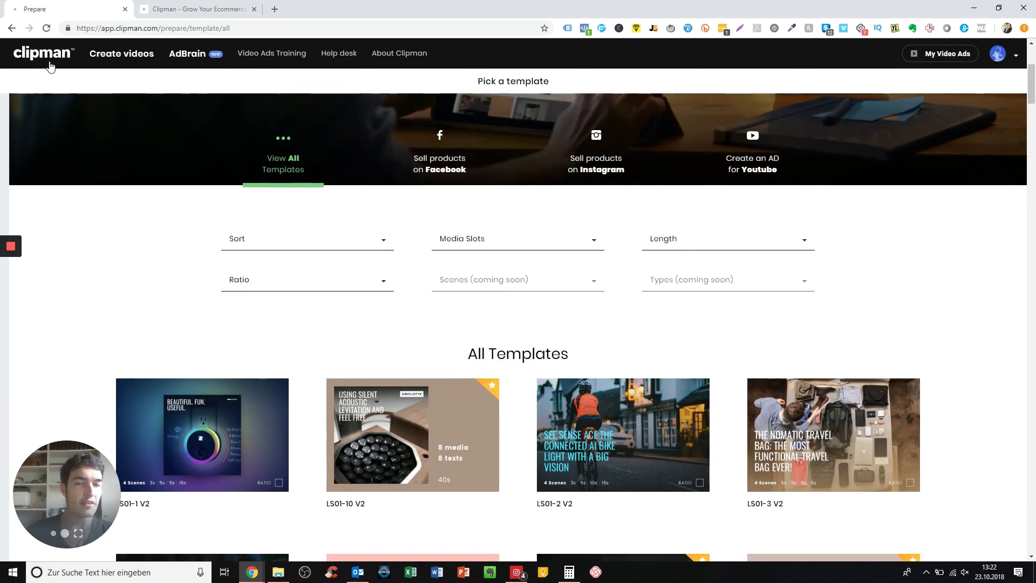
{"action": "scroll", "coordinate": [191, 341], "scroll_direction": "up", "scroll_amount": 3}
{"action": "scroll", "coordinate": [370, 227], "scroll_direction": "down", "scroll_amount": 4}
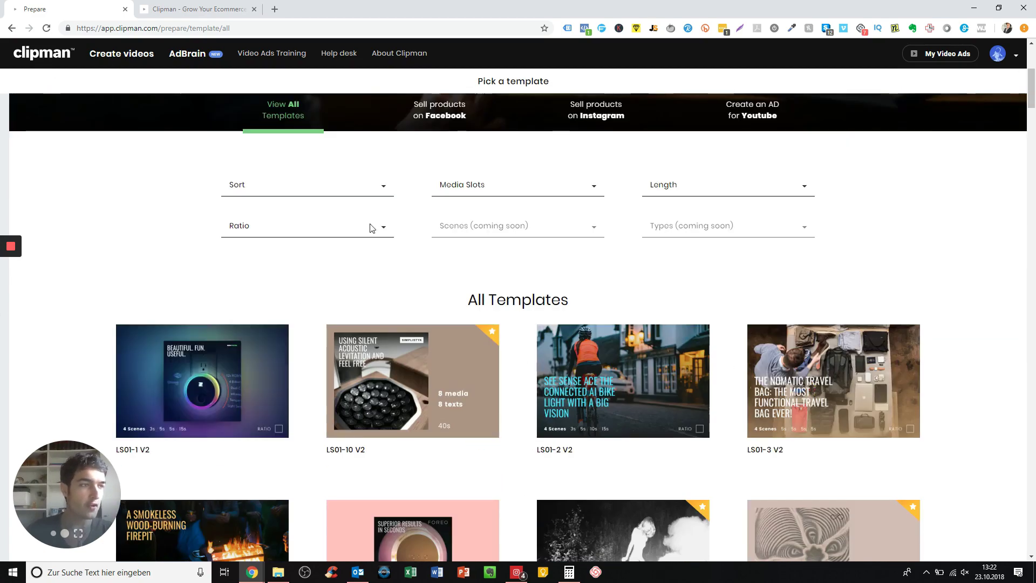
{"action": "scroll", "coordinate": [259, 322], "scroll_direction": "up", "scroll_amount": 2}
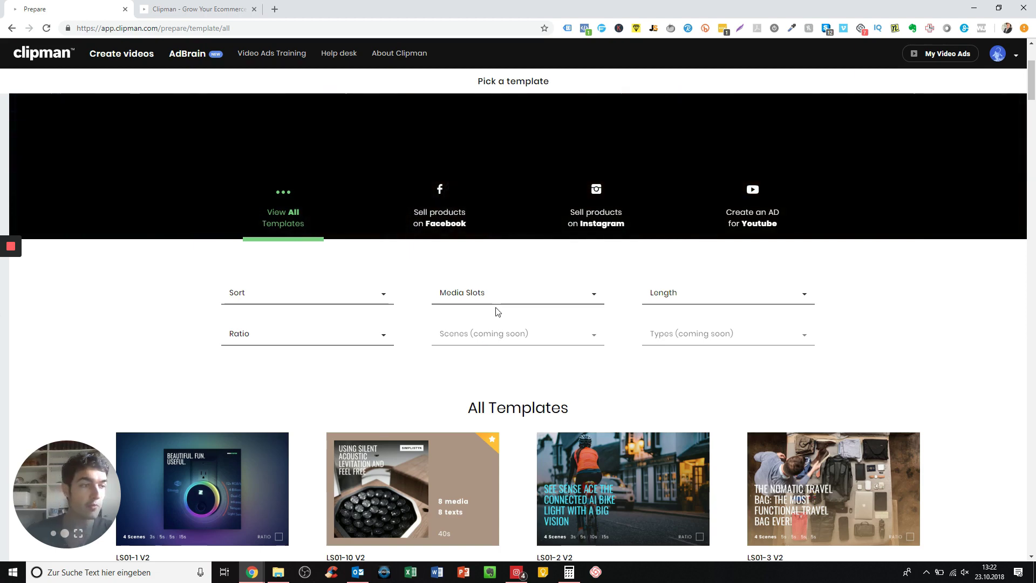
{"action": "scroll", "coordinate": [549, 373], "scroll_direction": "down", "scroll_amount": 1}
{"action": "scroll", "coordinate": [550, 359], "scroll_direction": "up", "scroll_amount": 2}
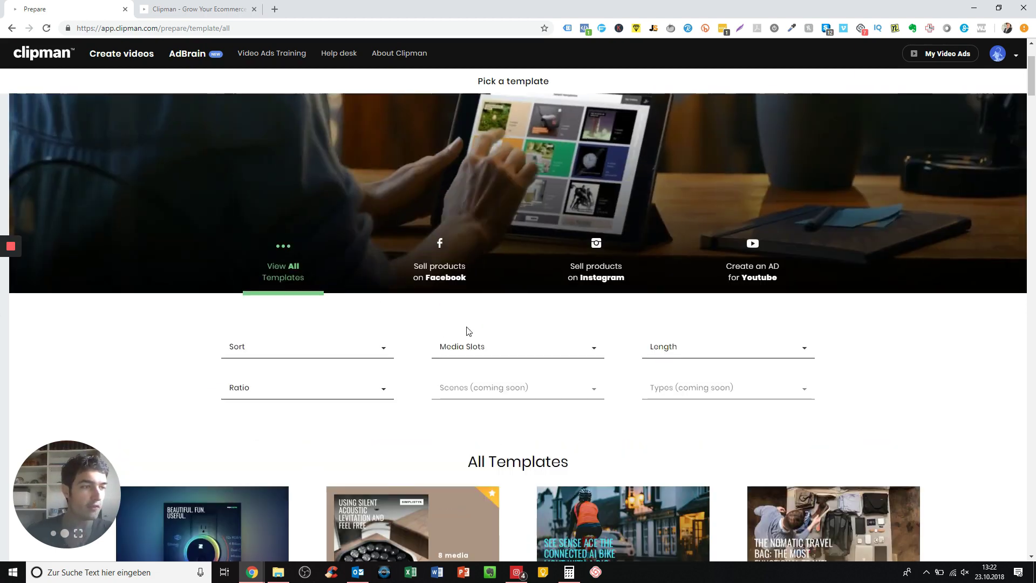
Step: Choose the Walmart Product Promo V2 template from the popular Facebook templates and continue to its first scene
{"action": "left_click", "coordinate": [437, 265]}
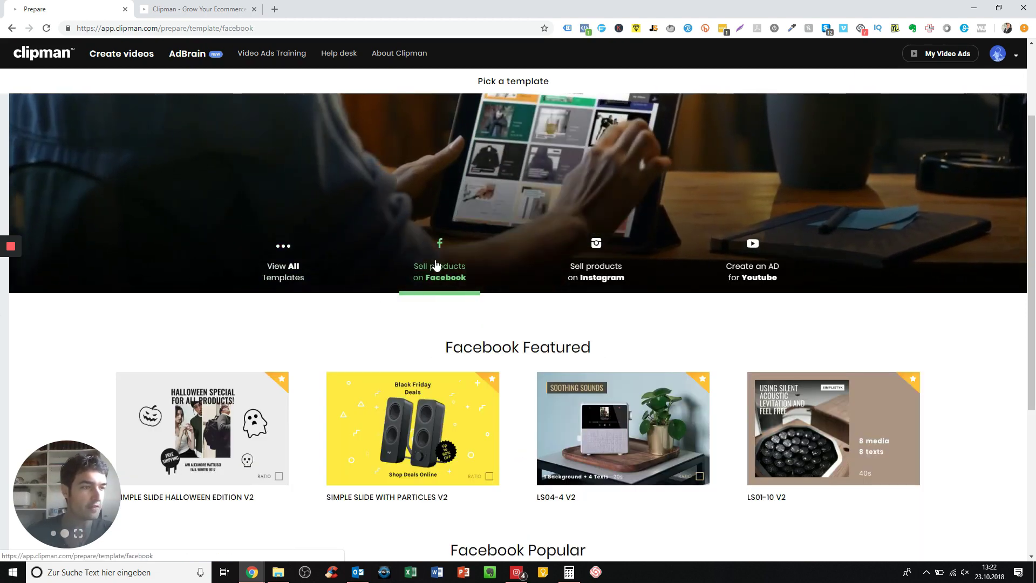
{"action": "scroll", "coordinate": [639, 308], "scroll_direction": "down", "scroll_amount": 5}
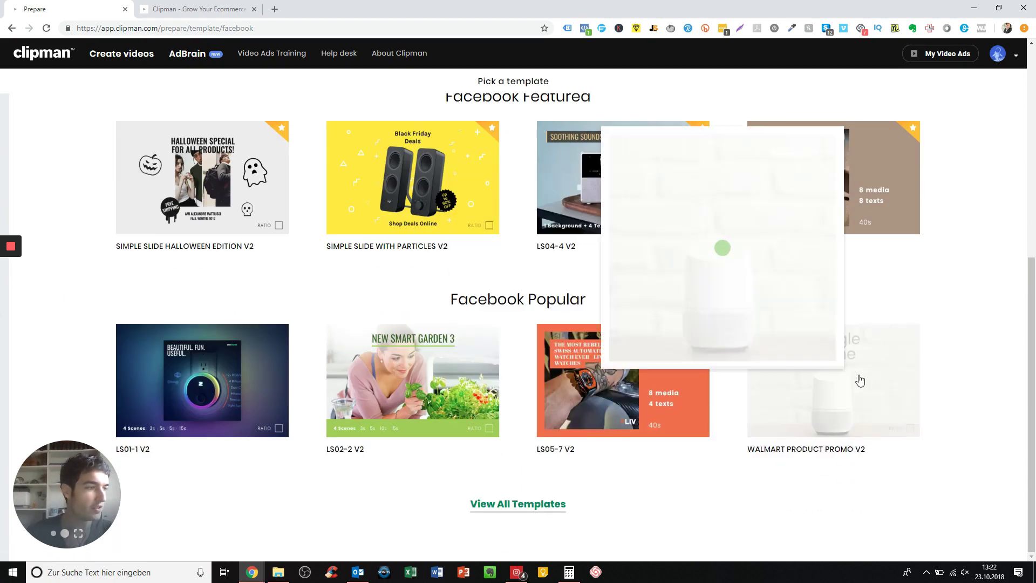
{"action": "left_click", "coordinate": [859, 380]}
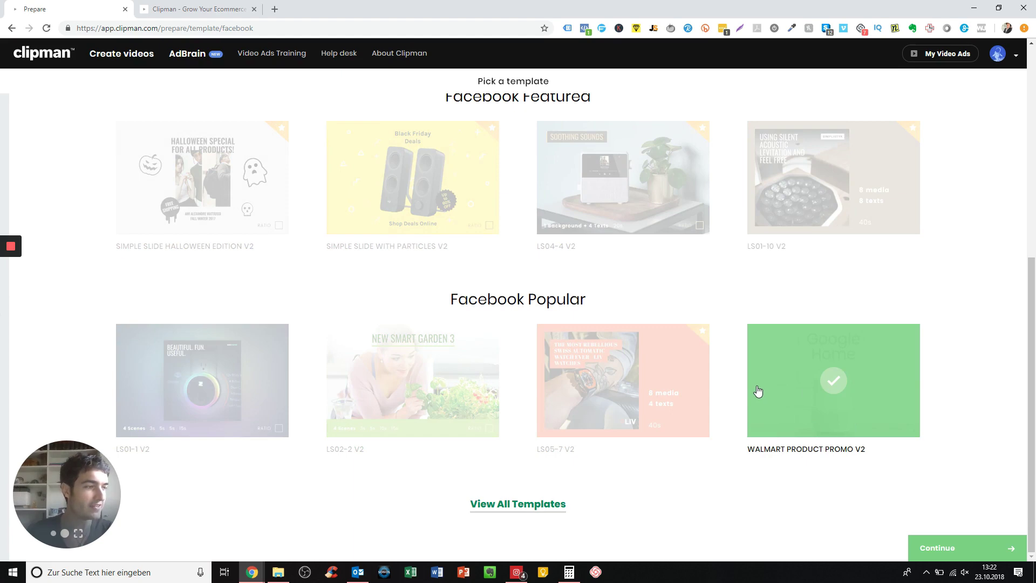
{"action": "left_click", "coordinate": [939, 548]}
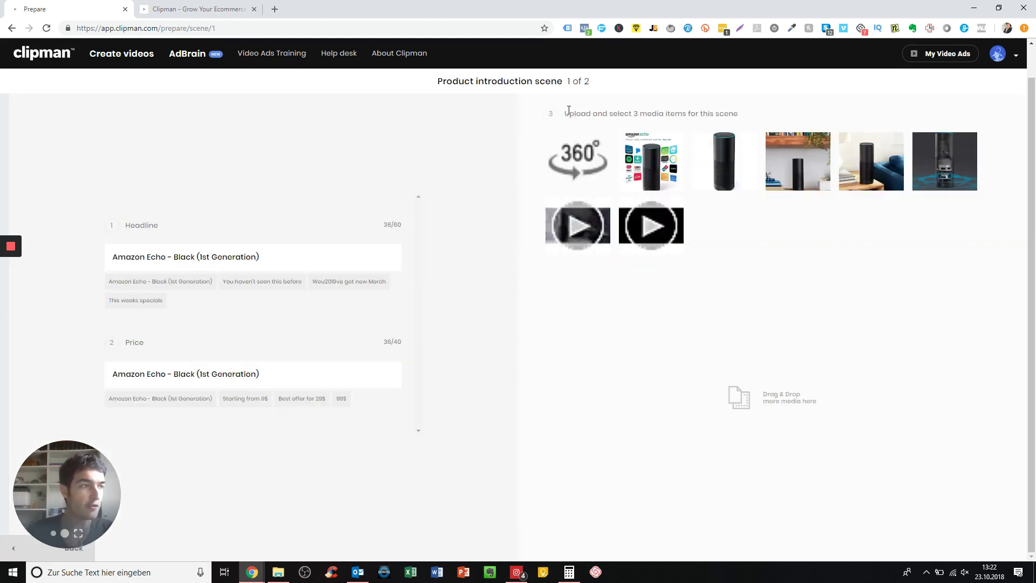
{"action": "left_click_drag", "start_coordinate": [564, 112], "coordinate": [847, 116]}
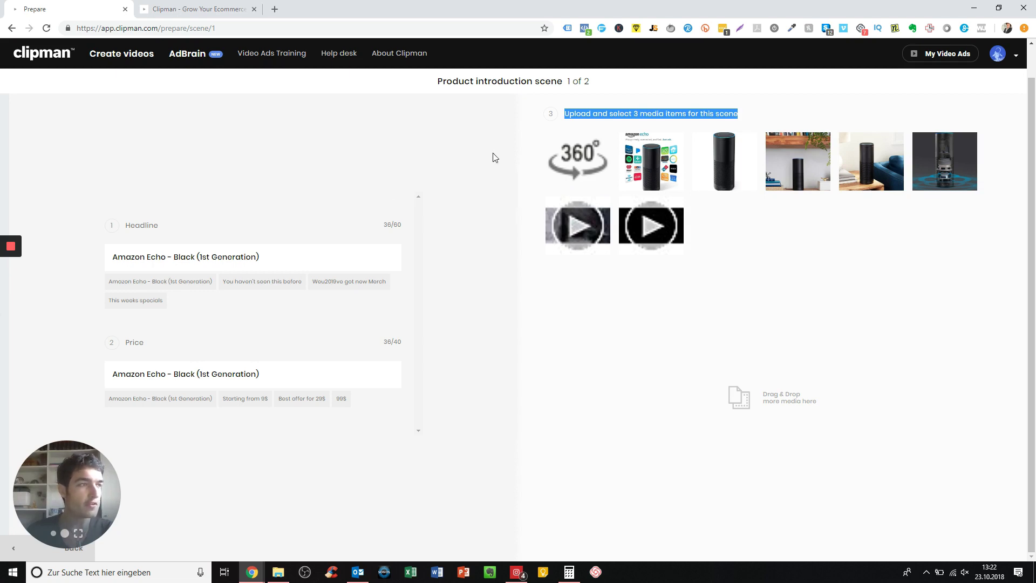
{"action": "left_click", "coordinate": [532, 165]}
{"action": "left_click", "coordinate": [650, 167]}
{"action": "left_click", "coordinate": [750, 171]}
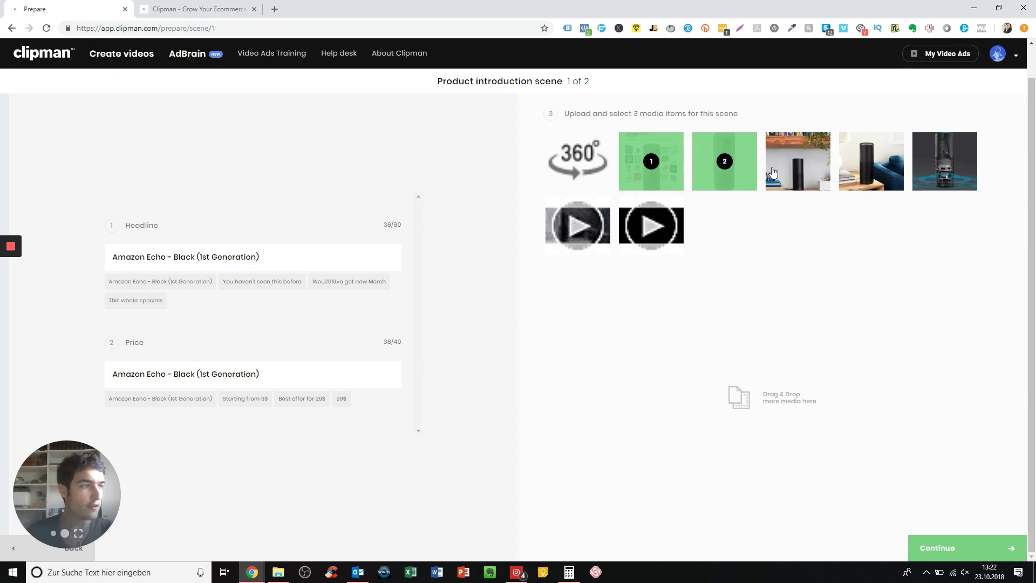
{"action": "left_click", "coordinate": [727, 180]}
{"action": "left_click", "coordinate": [669, 181]}
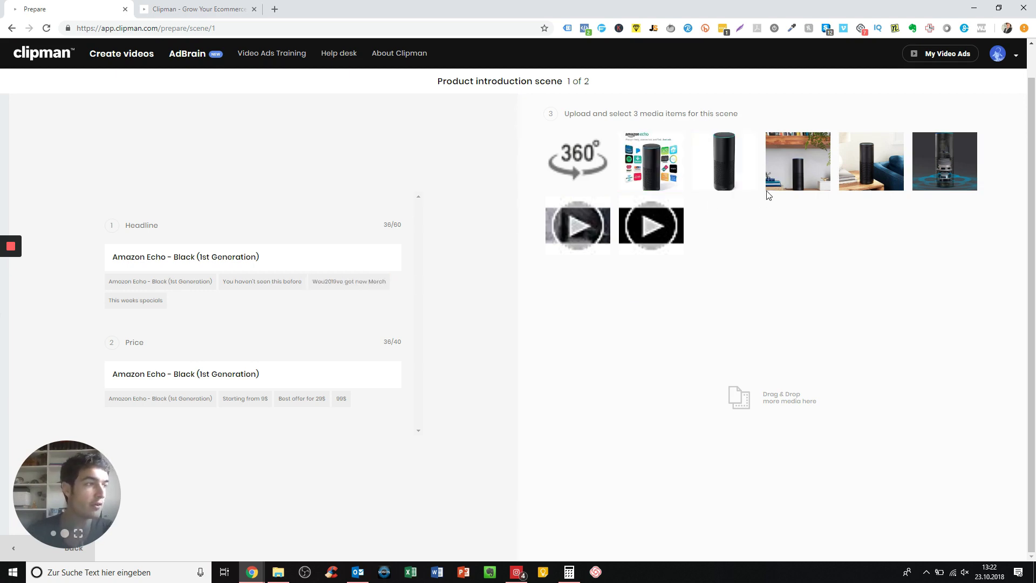
Step: Select the bookshelf photo, the blue sofa photo and the plain speaker image, in that order, as the scene's media
{"action": "left_click", "coordinate": [793, 185]}
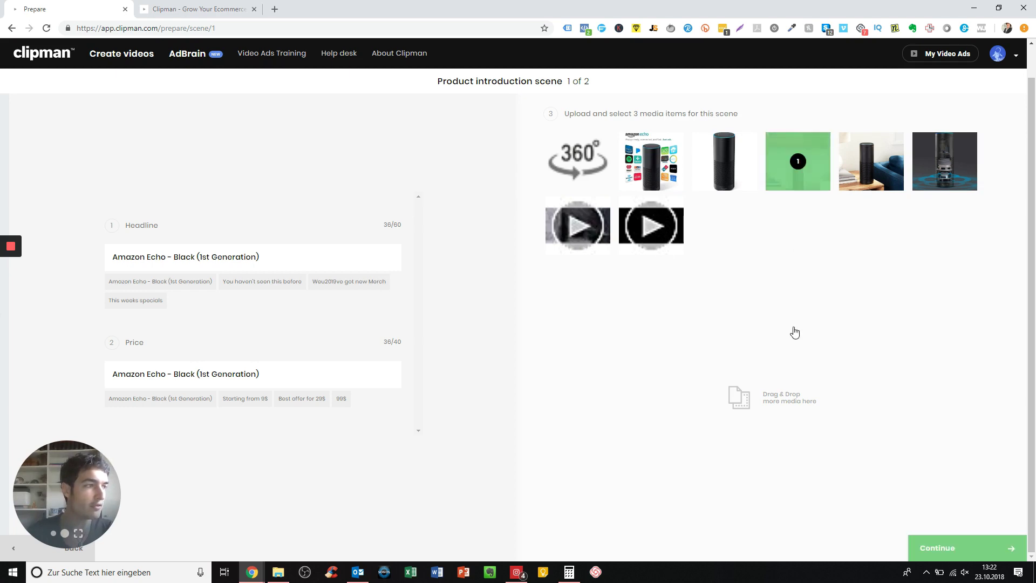
{"action": "left_click", "coordinate": [845, 171]}
{"action": "left_click", "coordinate": [725, 172]}
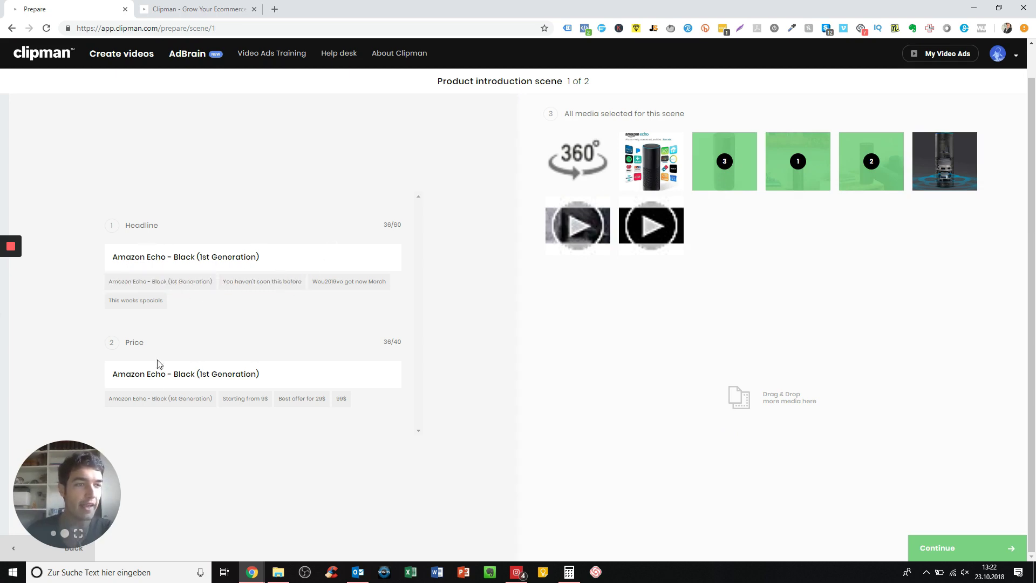
Step: Set the product introduction scene's price text to S39, keep the headline, and continue to the call to action scene
{"action": "triple_click", "coordinate": [165, 374]}
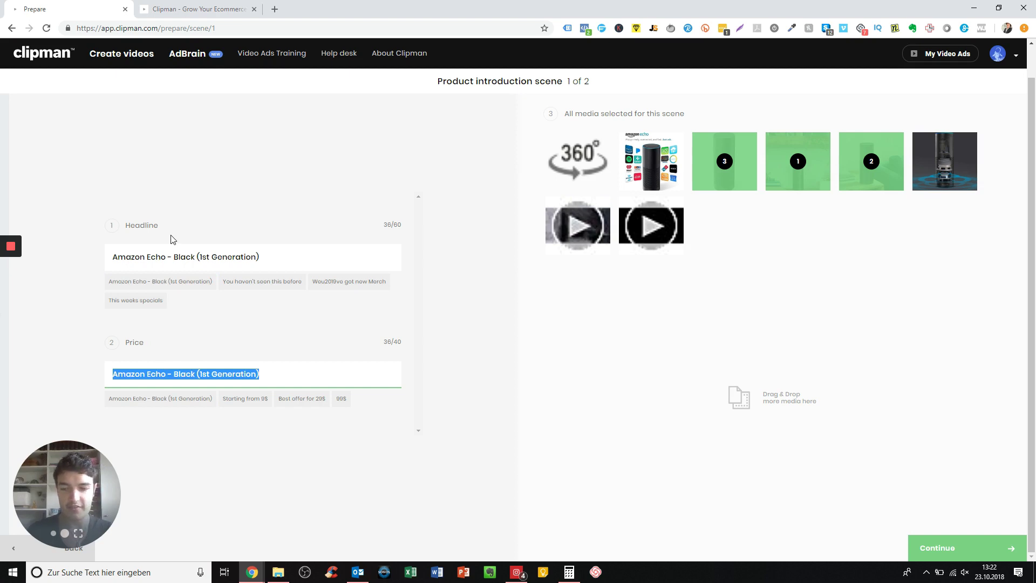
{"action": "type", "text": "S39"}
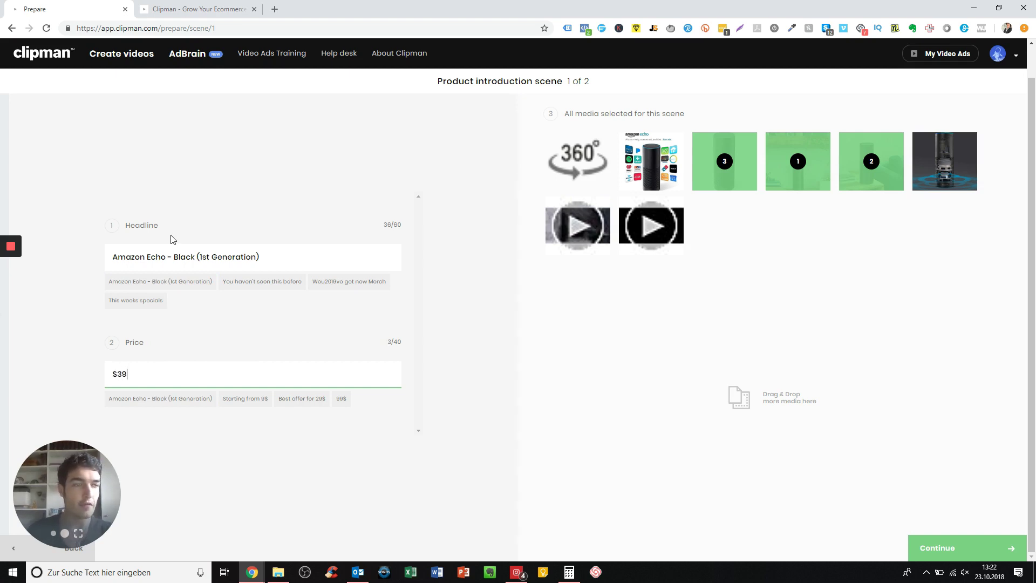
{"action": "triple_click", "coordinate": [163, 262]}
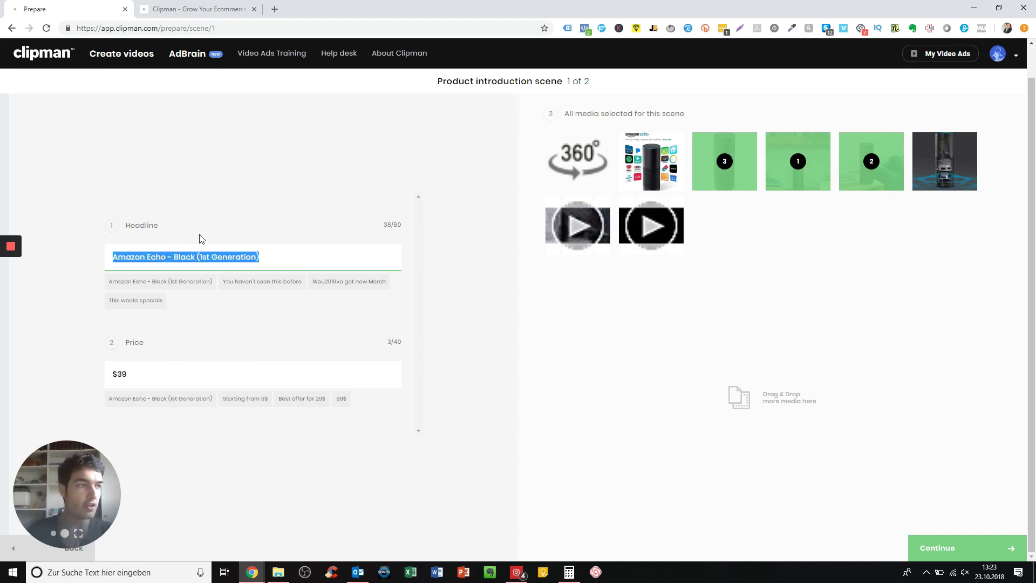
{"action": "left_click", "coordinate": [243, 242]}
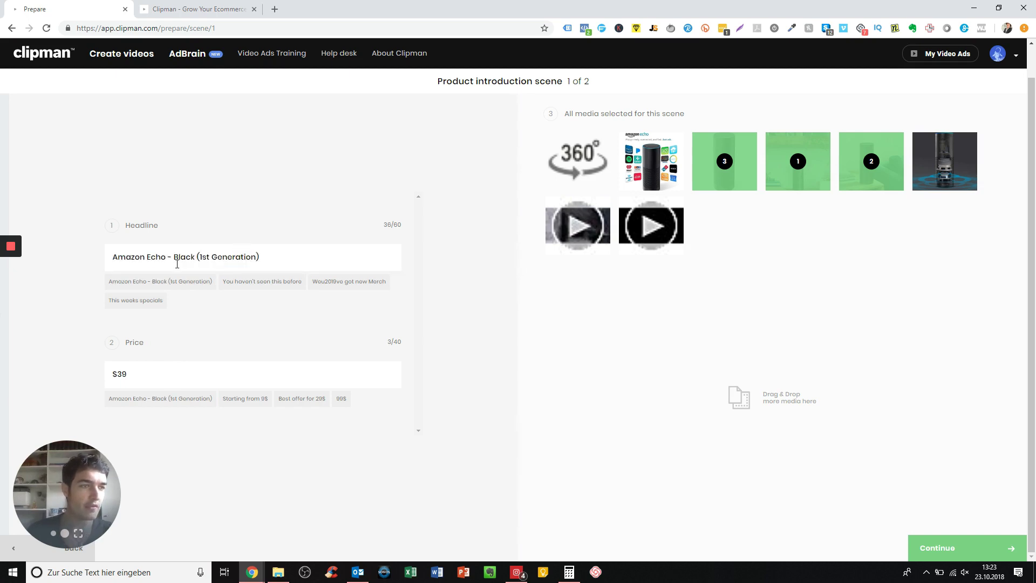
{"action": "left_click_drag", "start_coordinate": [173, 259], "coordinate": [289, 257]}
{"action": "left_click", "coordinate": [294, 258]}
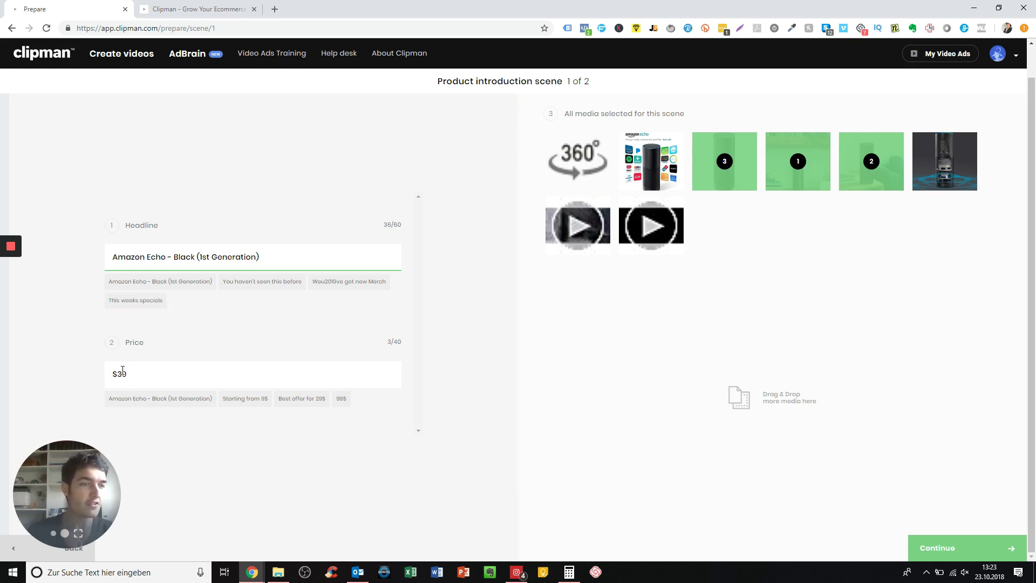
{"action": "left_click", "coordinate": [928, 547]}
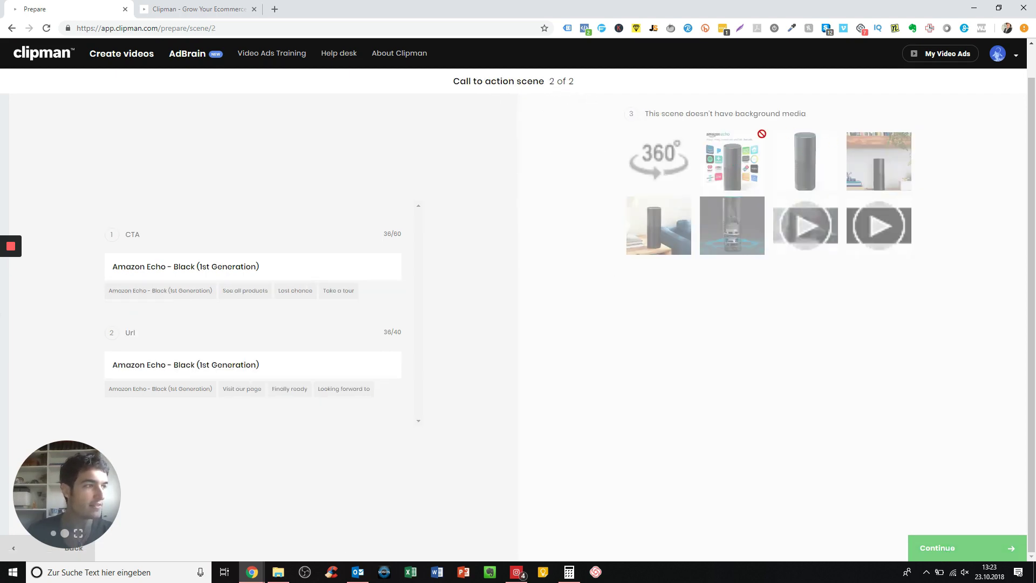
Step: Set the CTA text to "Buy Now - Limited Edition!", keep the Url text, and continue to the music selection
{"action": "triple_click", "coordinate": [273, 266]}
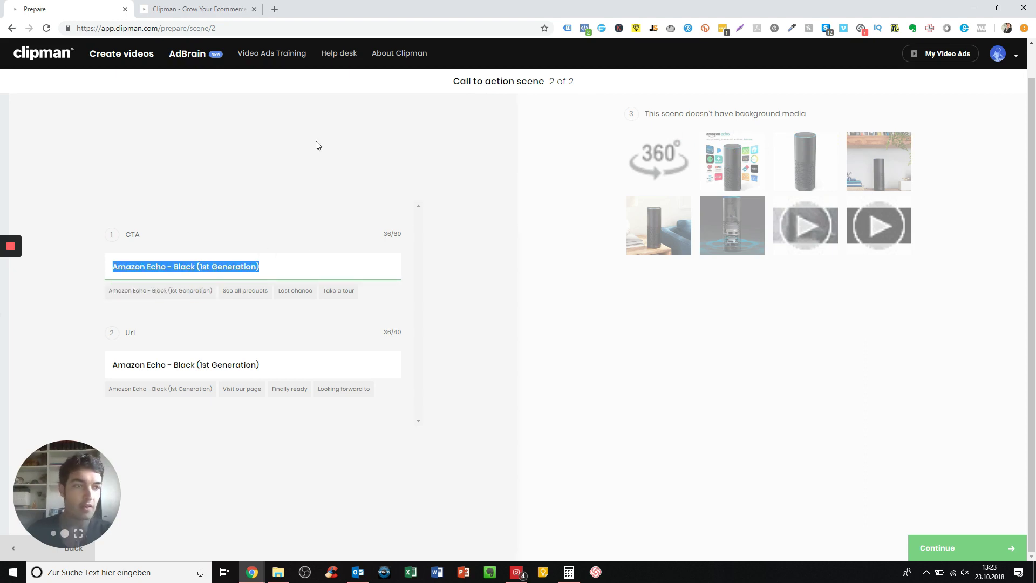
{"action": "type", "text": "Buy Now - Limited Edition!"}
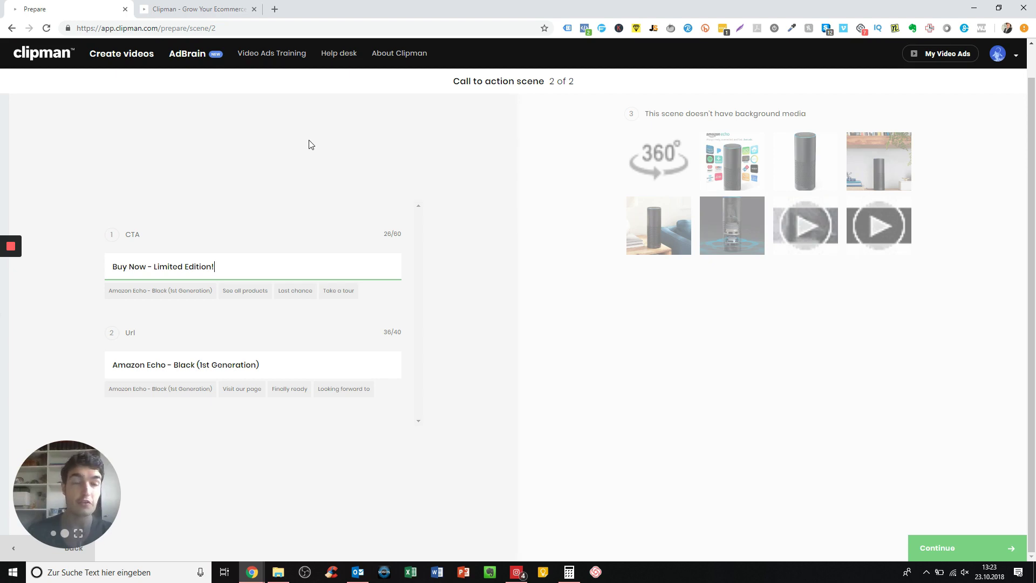
{"action": "triple_click", "coordinate": [177, 368]}
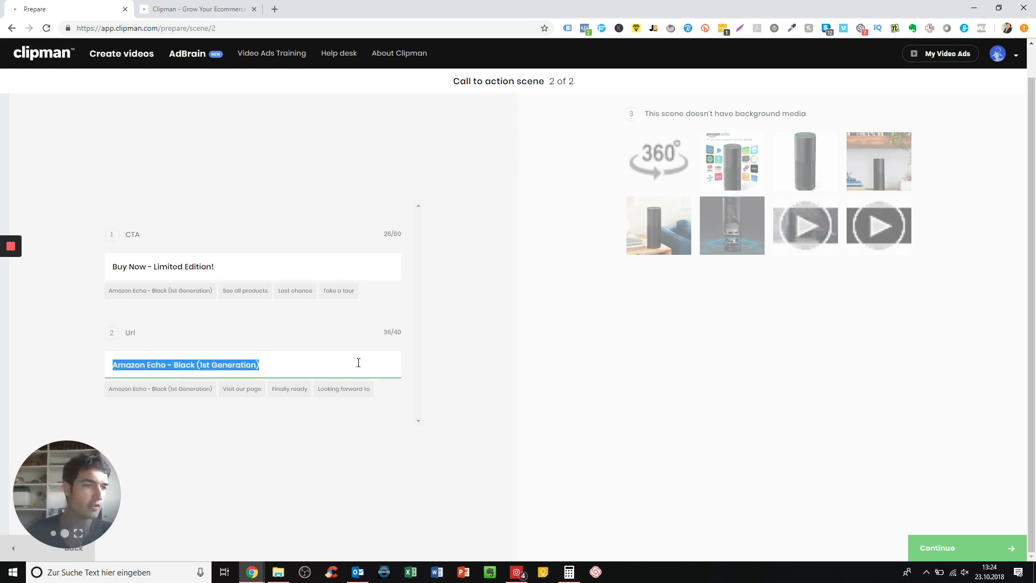
{"action": "left_click", "coordinate": [540, 420]}
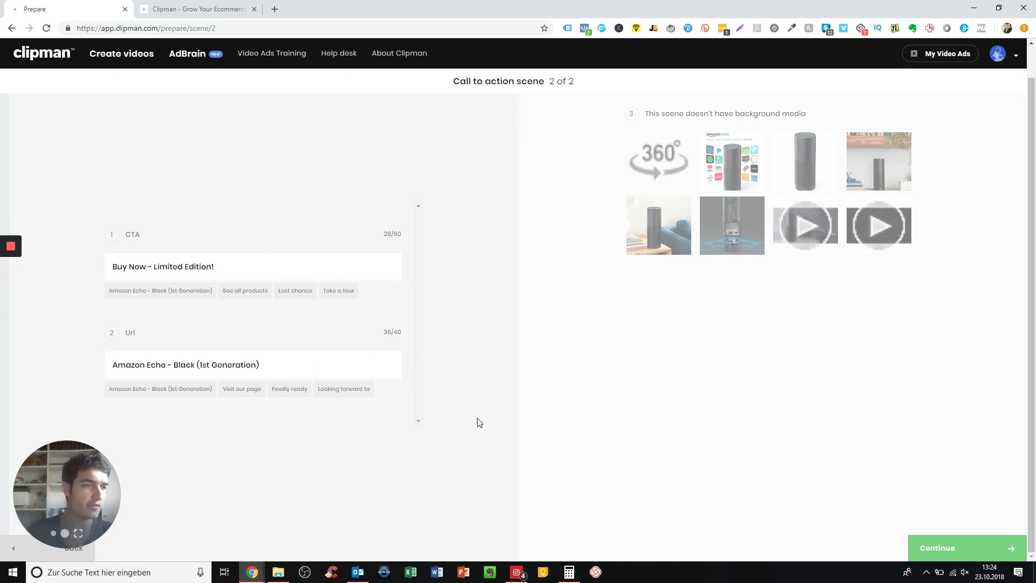
{"action": "left_click", "coordinate": [952, 557]}
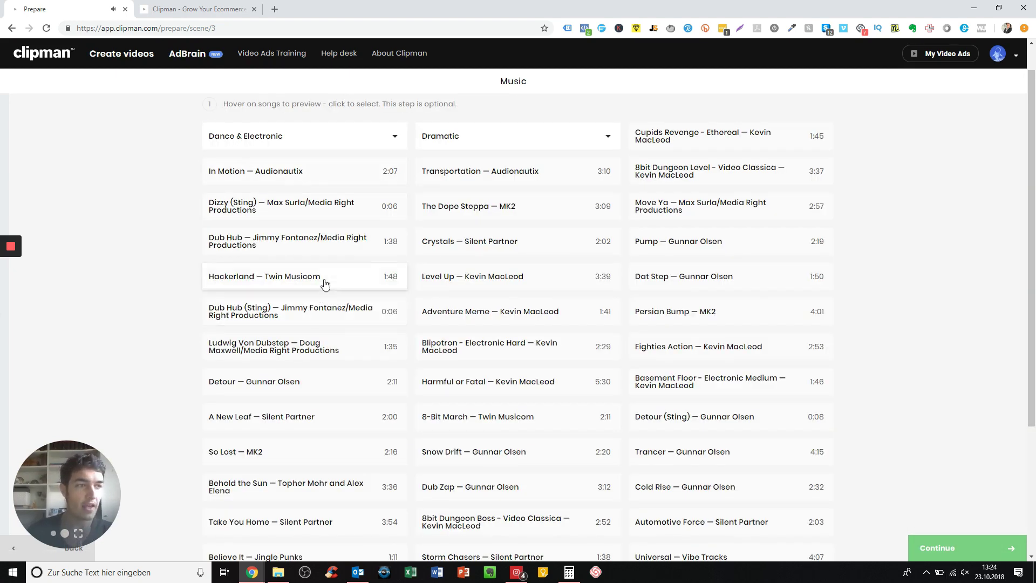
Step: Preview the song Hackerland by Twin Musicom at an adjusted system volume and look over the filtered song list
{"action": "key", "text": "XF86AudioLowerVolume"}
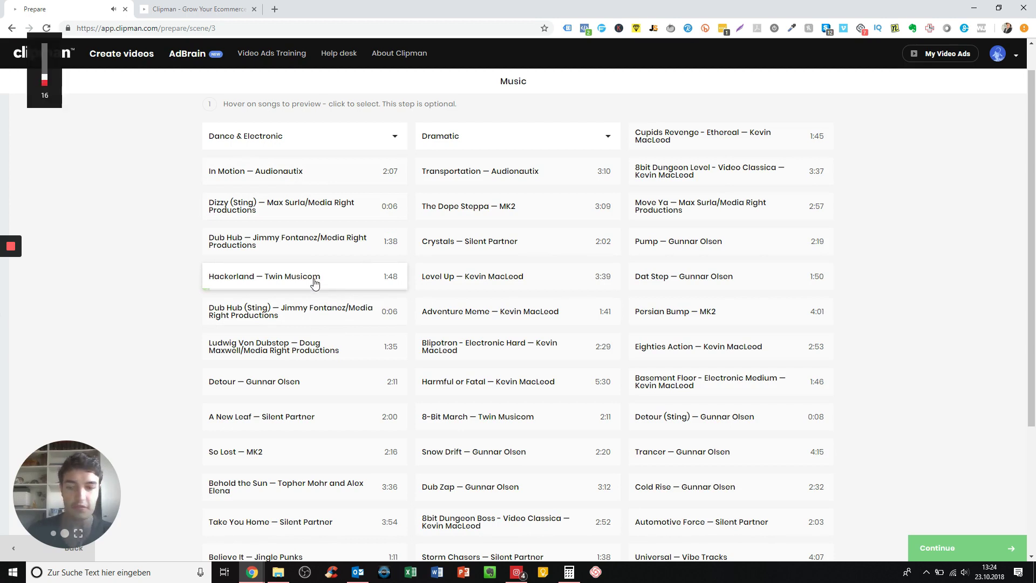
{"action": "key", "text": "XF86AudioRaiseVolume"}
{"action": "scroll", "coordinate": [485, 362], "scroll_direction": "down", "scroll_amount": 3}
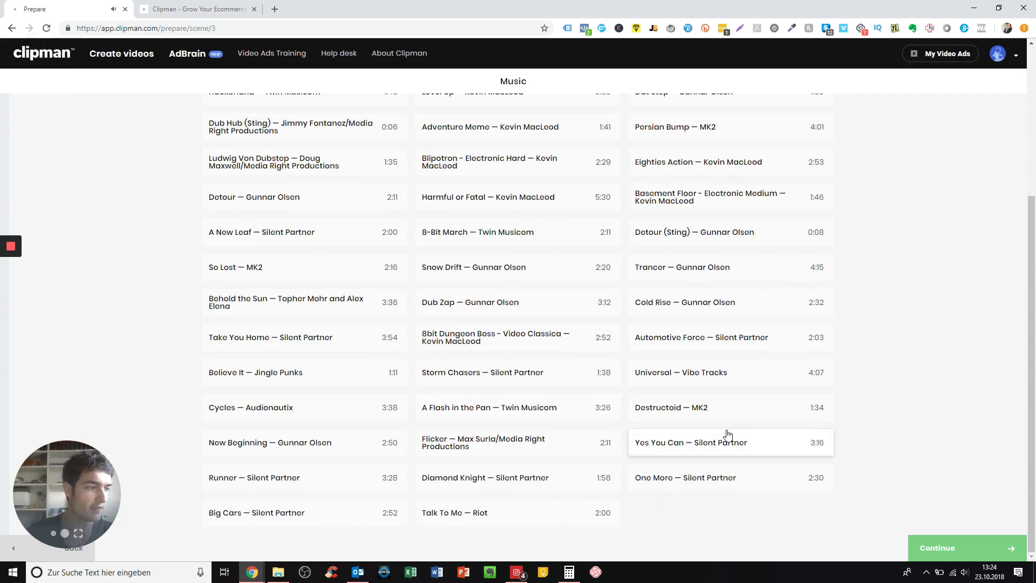
Step: Reset the song filters to all genres and all moods
{"action": "scroll", "coordinate": [377, 270], "scroll_direction": "up", "scroll_amount": 5}
{"action": "left_click", "coordinate": [303, 162]}
{"action": "scroll", "coordinate": [272, 201], "scroll_direction": "up", "scroll_amount": 2}
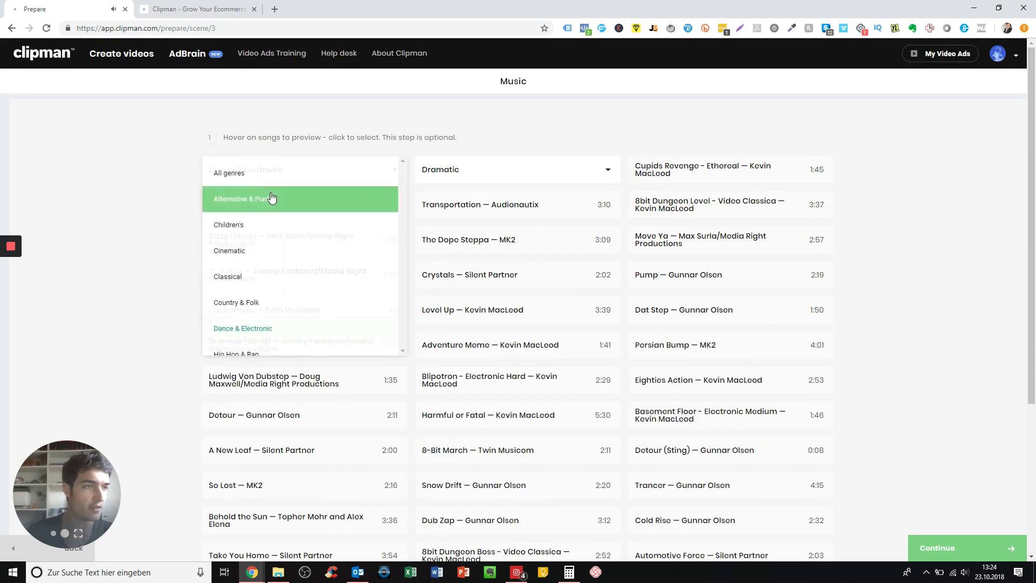
{"action": "left_click", "coordinate": [270, 169]}
{"action": "mouse_move", "coordinate": [455, 212]}
{"action": "left_click", "coordinate": [455, 169]}
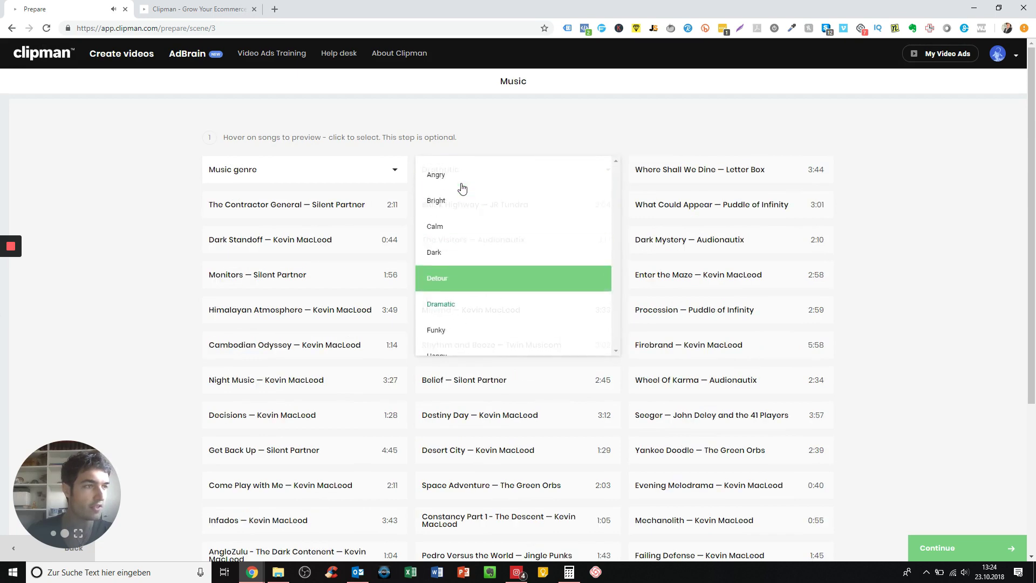
{"action": "scroll", "coordinate": [460, 187], "scroll_direction": "up", "scroll_amount": 2}
{"action": "left_click", "coordinate": [460, 178]}
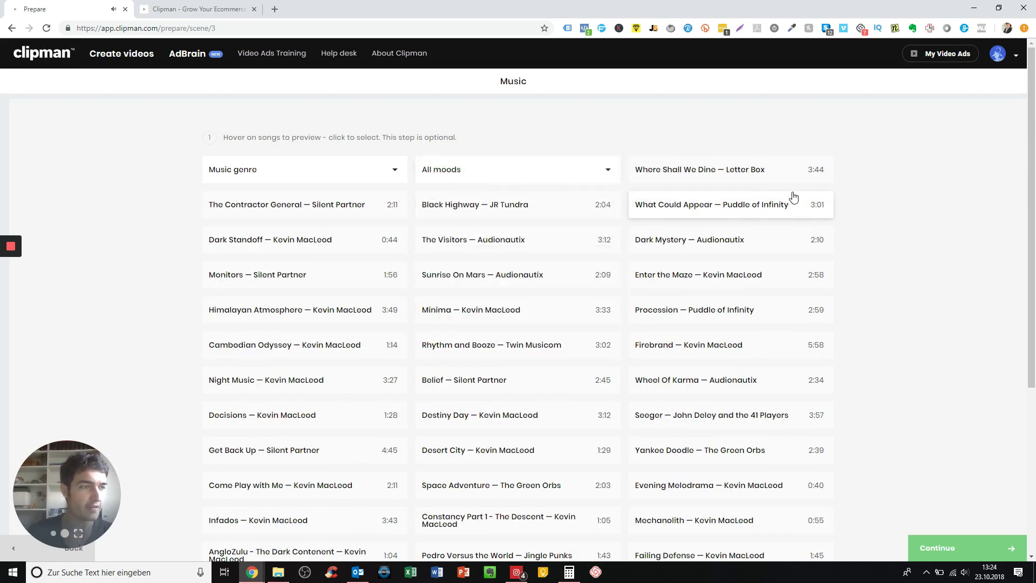
Step: Audition songs in the unfiltered list and select Smiles for Miles by Silent Partner as the video's music
{"action": "scroll", "coordinate": [820, 205], "scroll_direction": "down", "scroll_amount": 10}
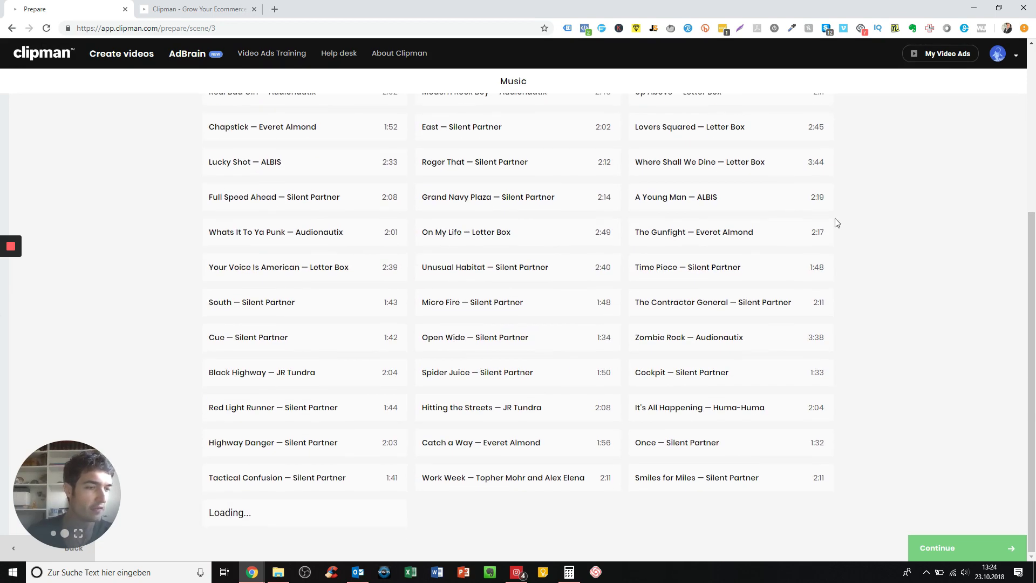
{"action": "scroll", "coordinate": [837, 223], "scroll_direction": "down", "scroll_amount": 10}
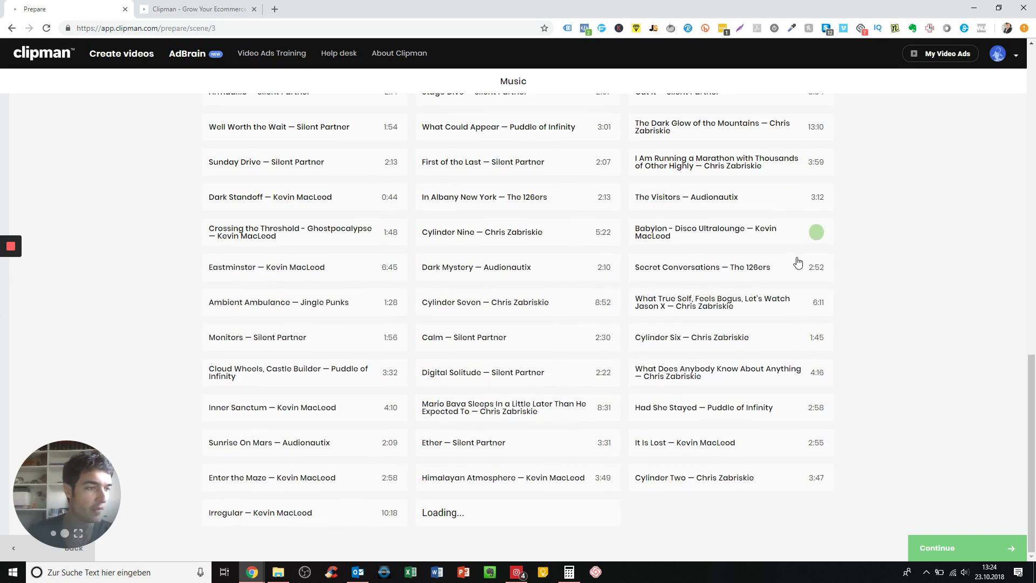
{"action": "left_click", "coordinate": [814, 442]}
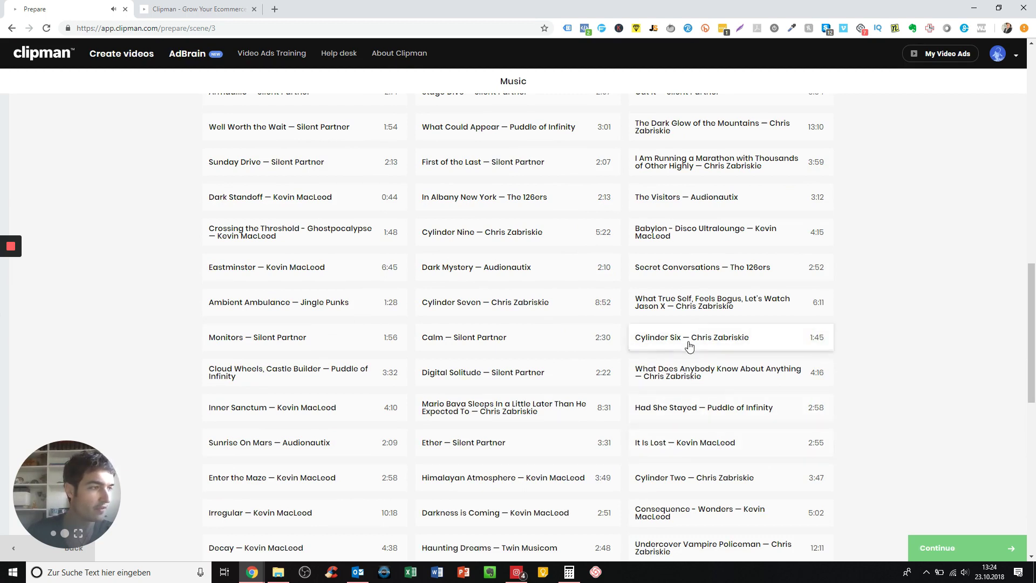
{"action": "left_click", "coordinate": [477, 346]}
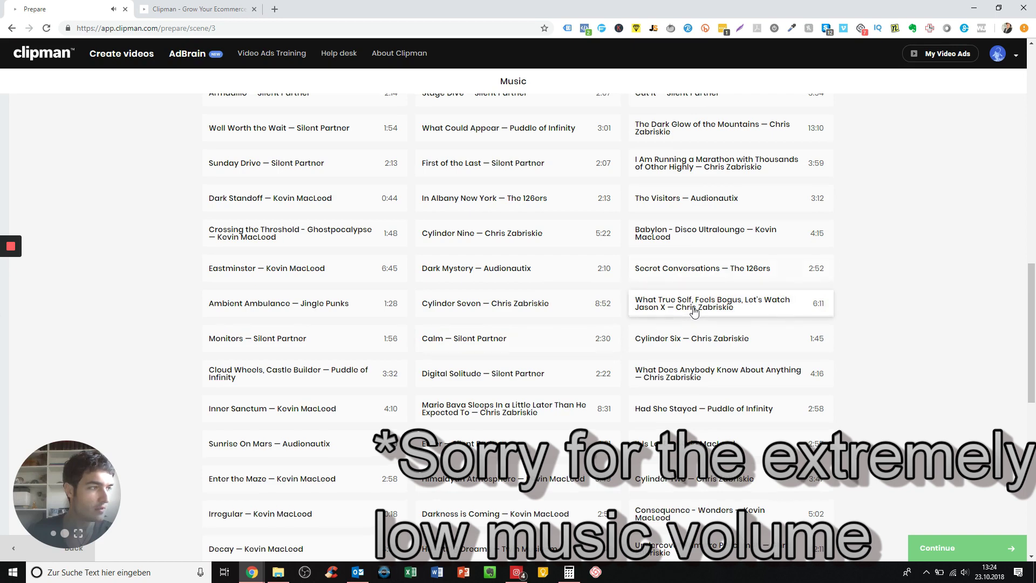
{"action": "scroll", "coordinate": [693, 312], "scroll_direction": "up", "scroll_amount": 7}
{"action": "left_click", "coordinate": [685, 267]}
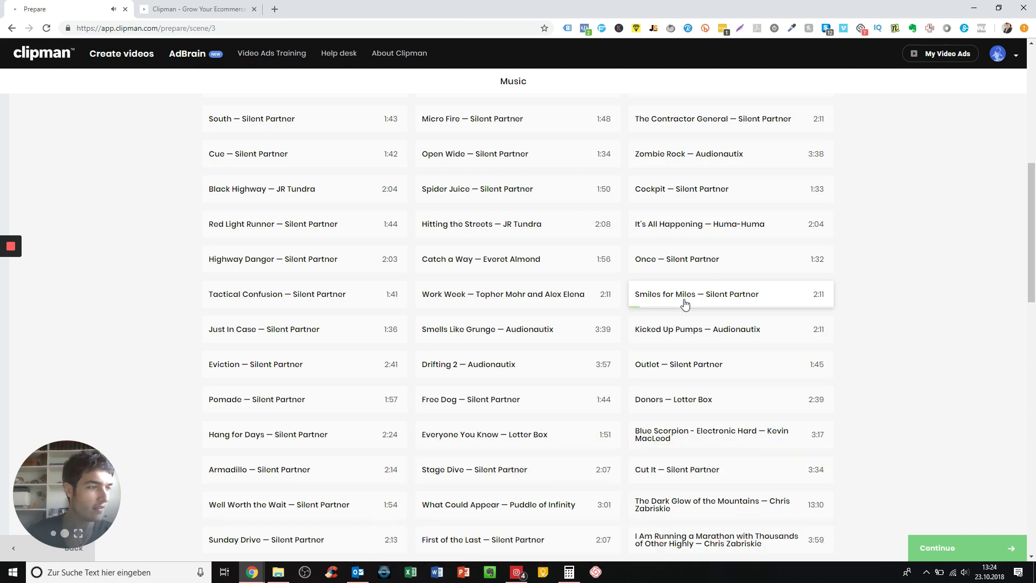
{"action": "left_click", "coordinate": [684, 301]}
{"action": "scroll", "coordinate": [879, 291], "scroll_direction": "up", "scroll_amount": 4}
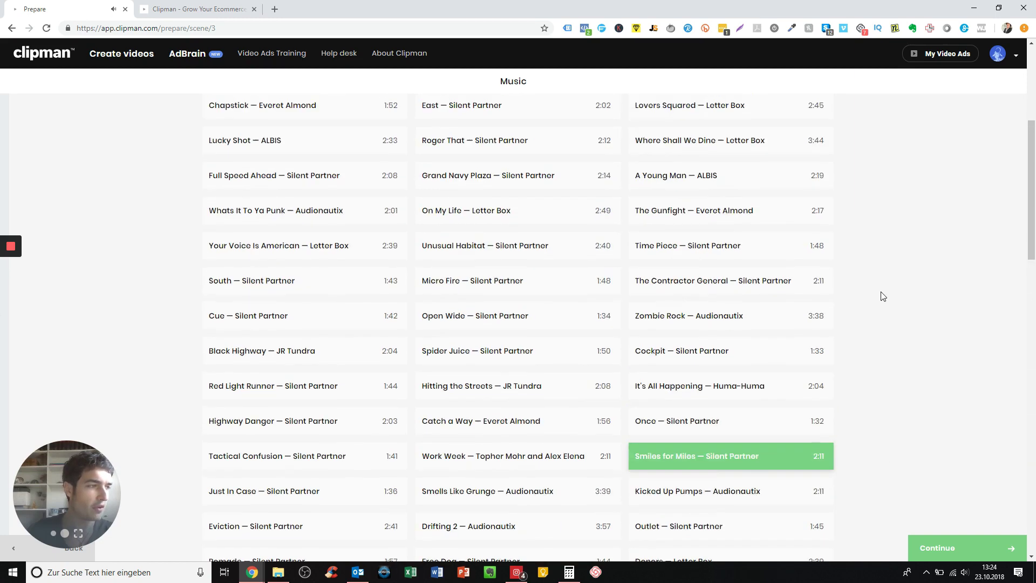
Step: Continue to the colors and logo settings, keep the default colors without a logo, and create the video
{"action": "scroll", "coordinate": [906, 369], "scroll_direction": "down", "scroll_amount": 3}
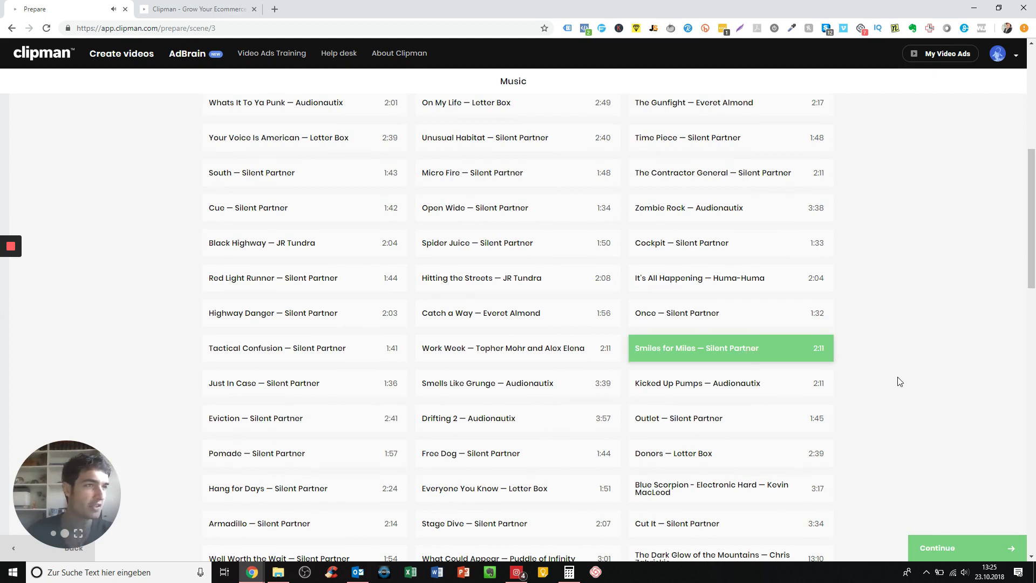
{"action": "left_click", "coordinate": [944, 548]}
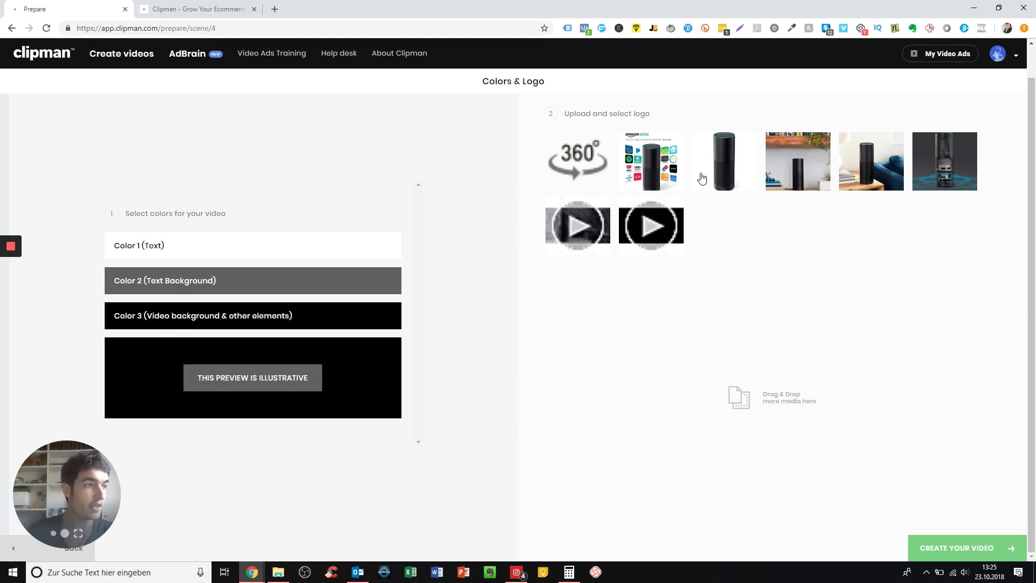
{"action": "left_click", "coordinate": [948, 543]}
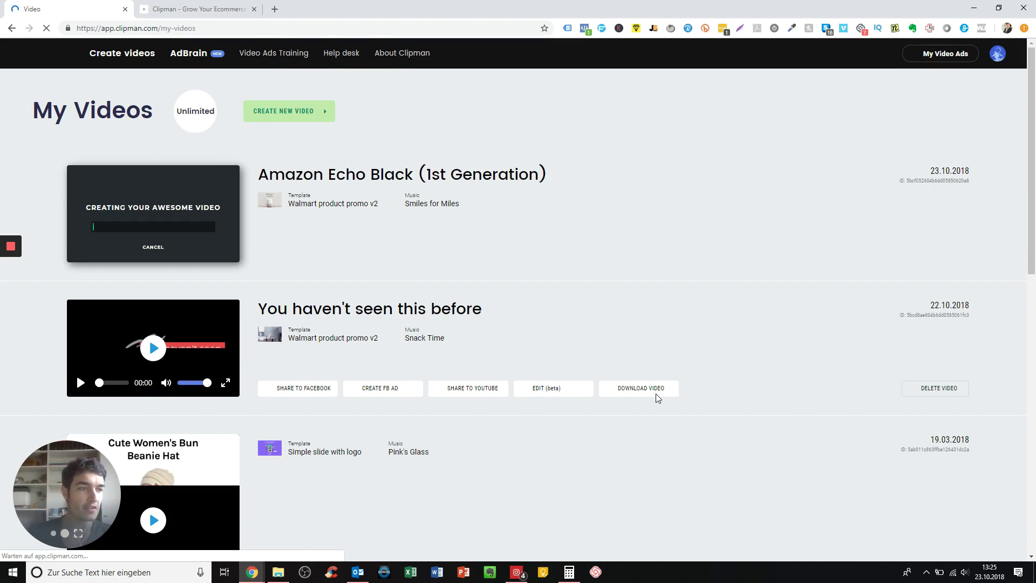
Step: Watch the existing Electric Cocktail Shaker video in full screen at a lowered volume, and exit full screen
{"action": "scroll", "coordinate": [592, 326], "scroll_direction": "down", "scroll_amount": 4}
{"action": "scroll", "coordinate": [573, 335], "scroll_direction": "up", "scroll_amount": 4}
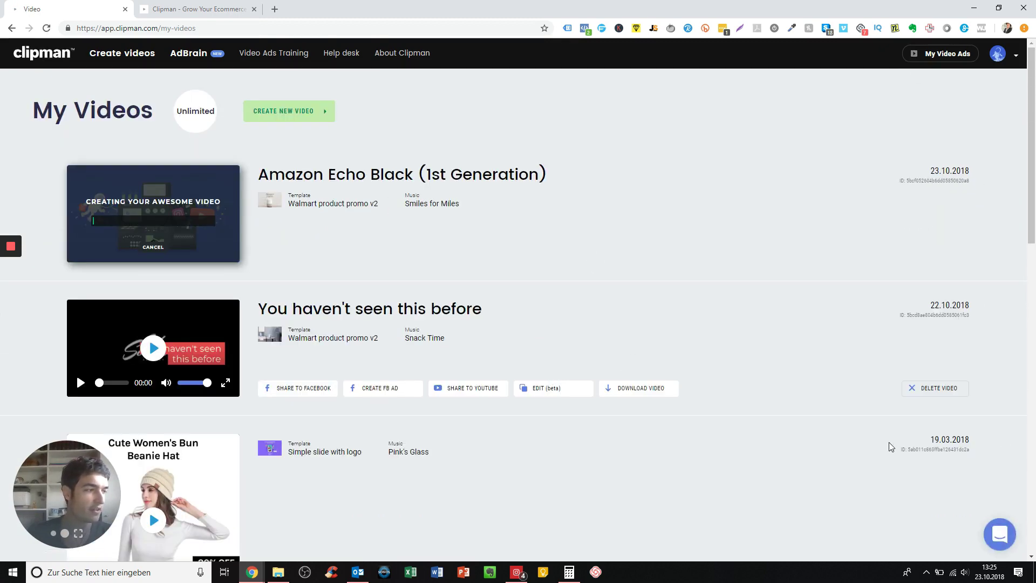
{"action": "scroll", "coordinate": [888, 442], "scroll_direction": "down", "scroll_amount": 4}
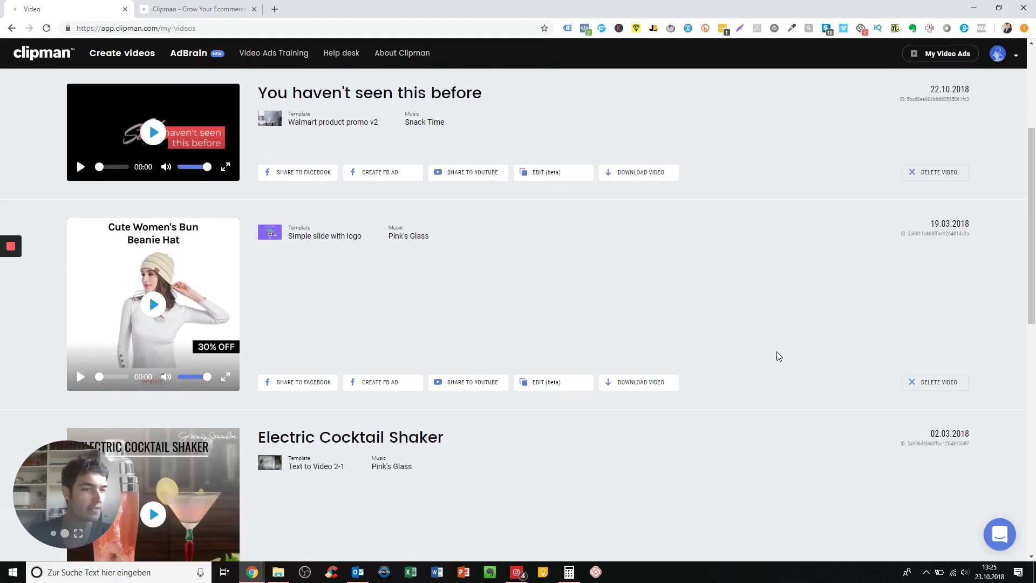
{"action": "scroll", "coordinate": [885, 437], "scroll_direction": "down", "scroll_amount": 2}
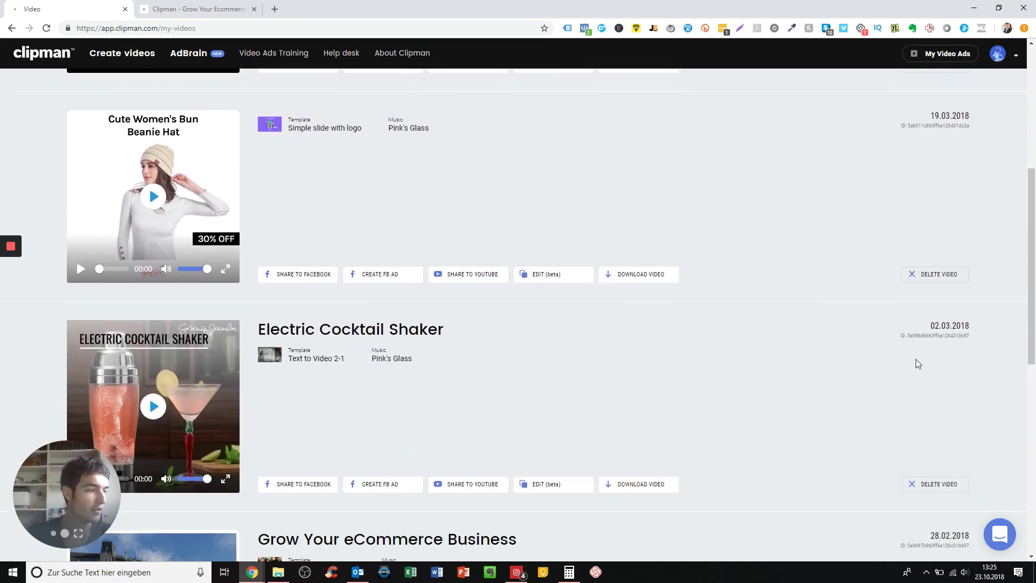
{"action": "scroll", "coordinate": [202, 414], "scroll_direction": "down", "scroll_amount": 1}
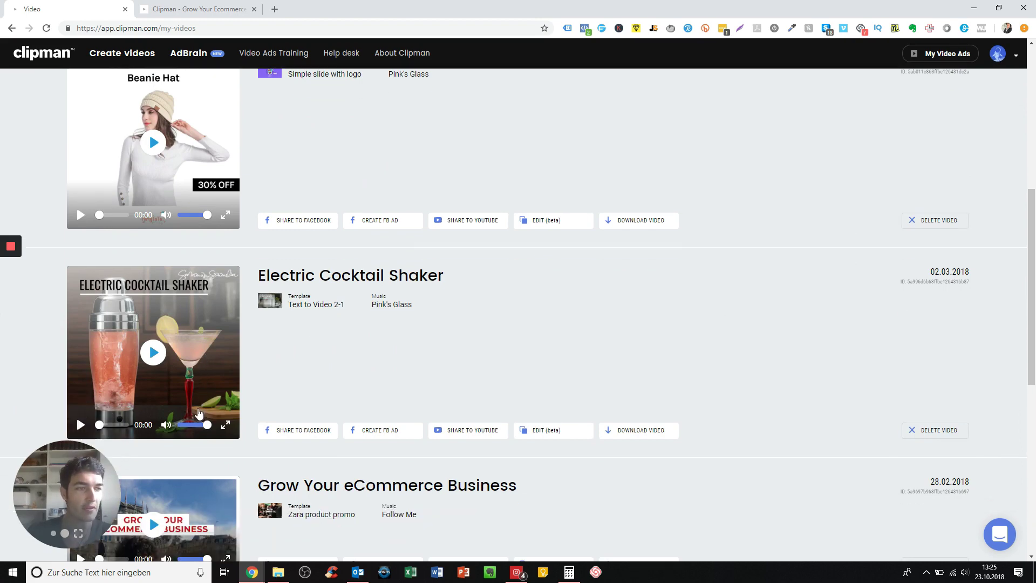
{"action": "left_click", "coordinate": [168, 362]}
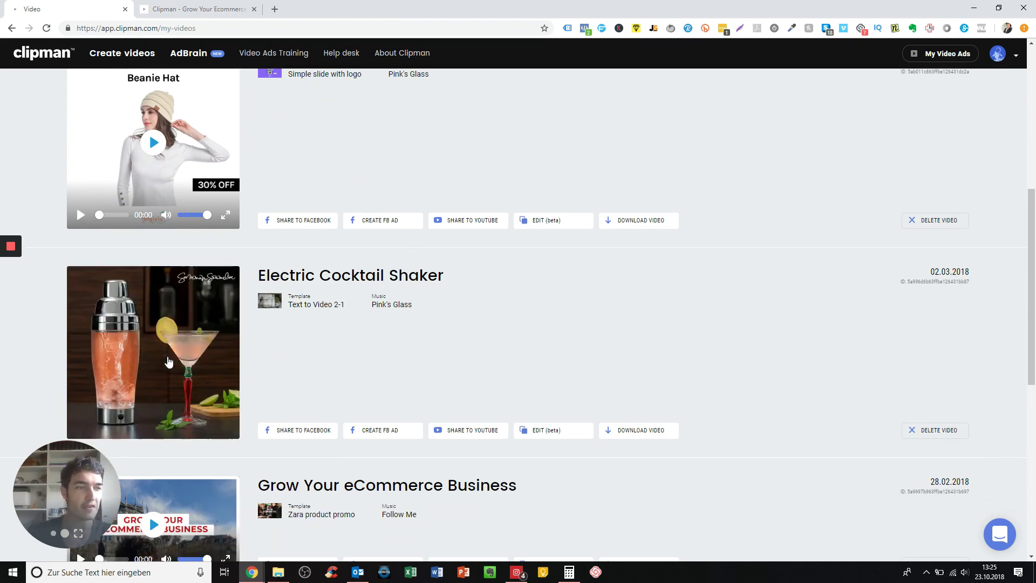
{"action": "left_click", "coordinate": [225, 426]}
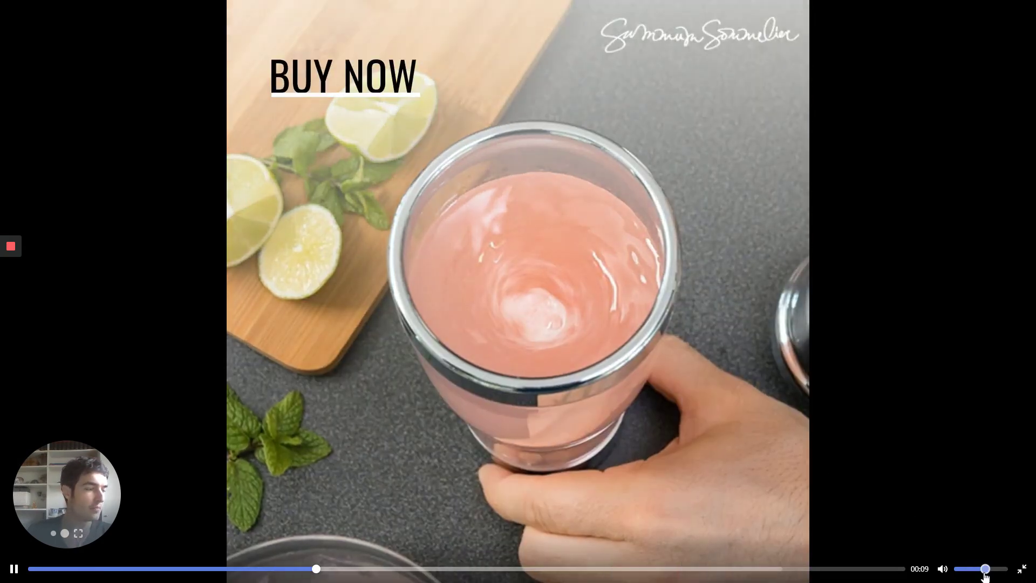
{"action": "left_click", "coordinate": [963, 569]}
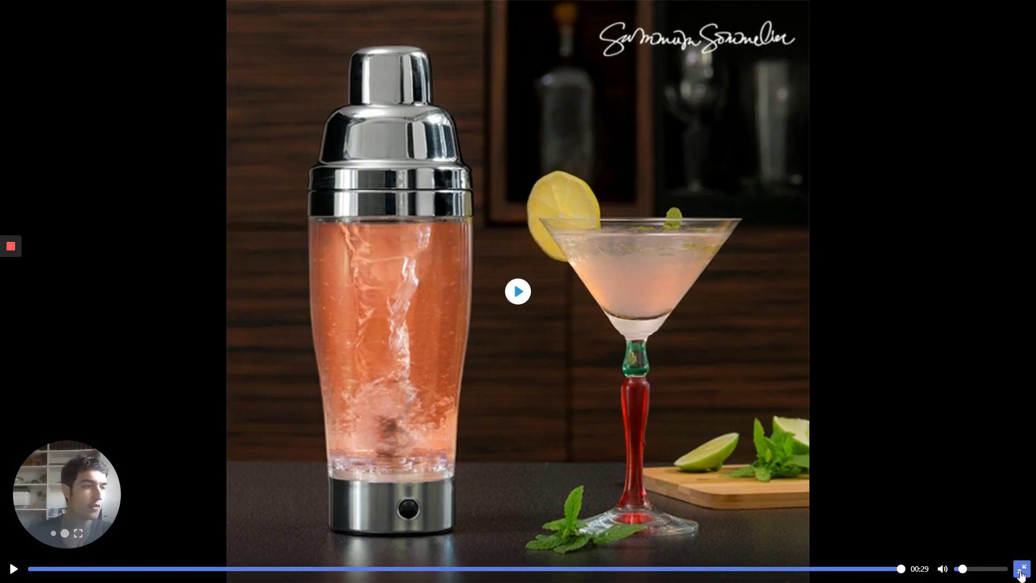
{"action": "left_click", "coordinate": [1021, 572]}
{"action": "key", "text": "alt+Left"}
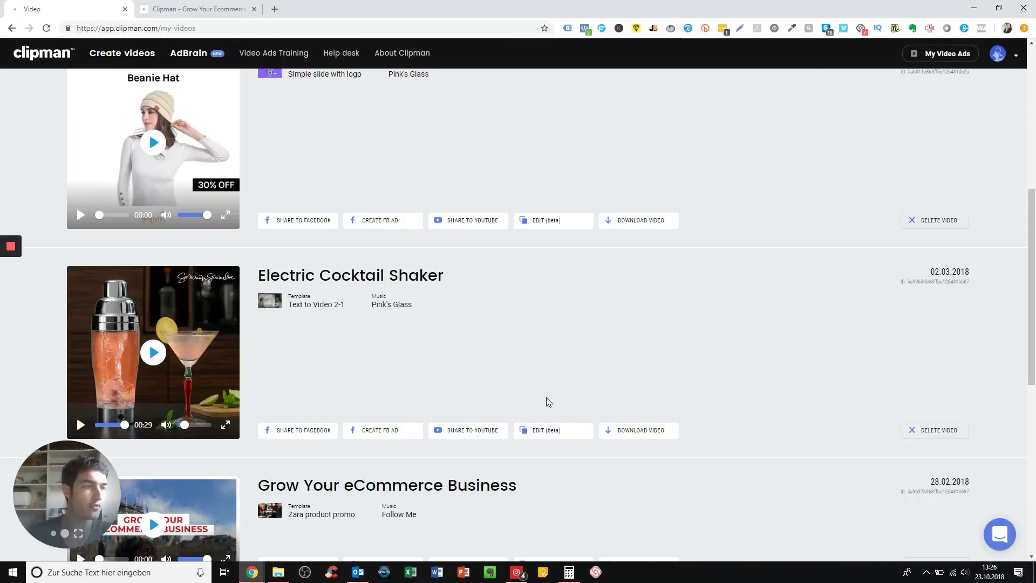
Step: Play the new Amazon Echo Black (1st Generation) video in full screen with its volume raised to nearly the maximum
{"action": "scroll", "coordinate": [546, 397], "scroll_direction": "up", "scroll_amount": 6}
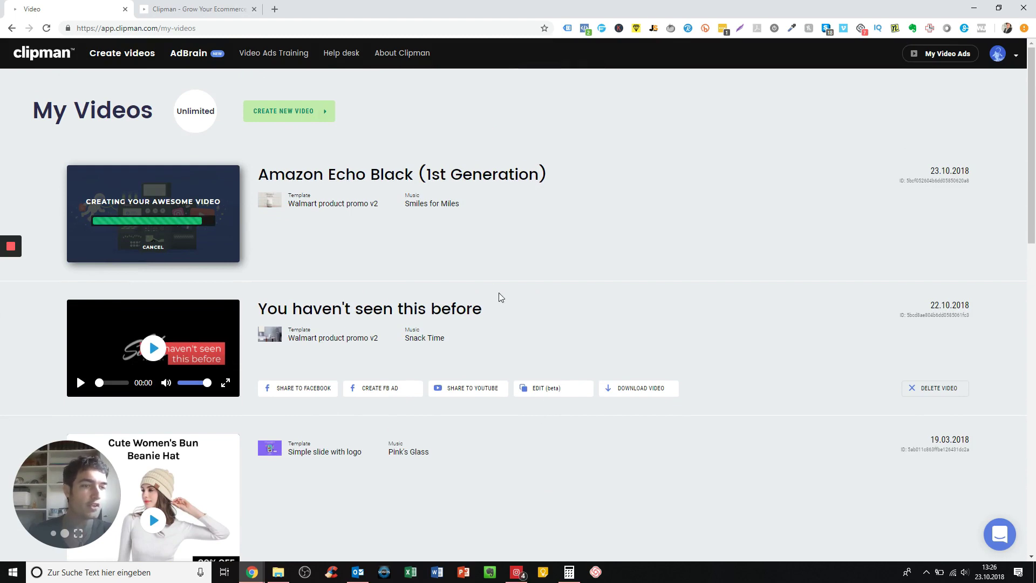
{"action": "scroll", "coordinate": [426, 420], "scroll_direction": "down", "scroll_amount": 4}
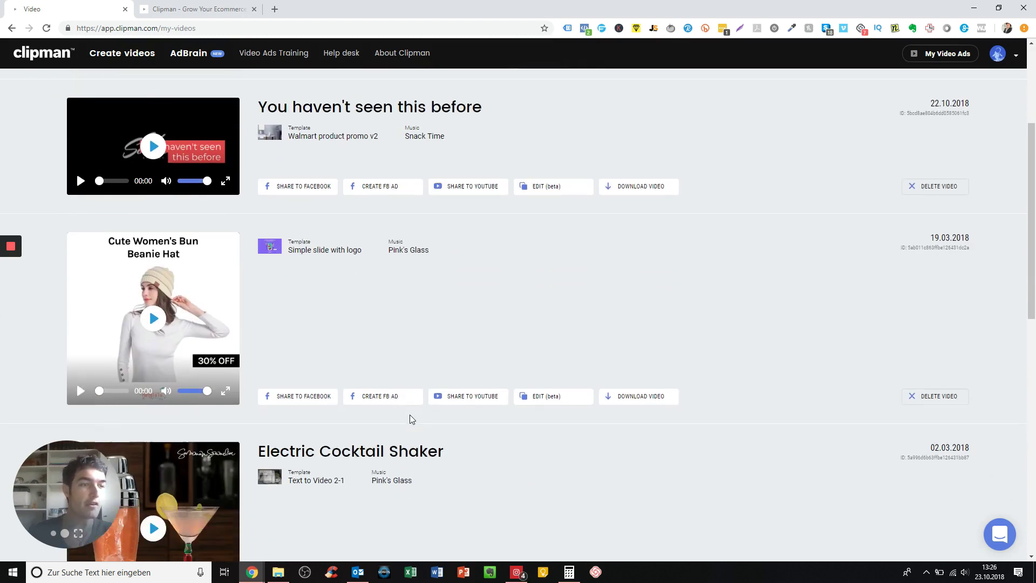
{"action": "scroll", "coordinate": [409, 414], "scroll_direction": "up", "scroll_amount": 4}
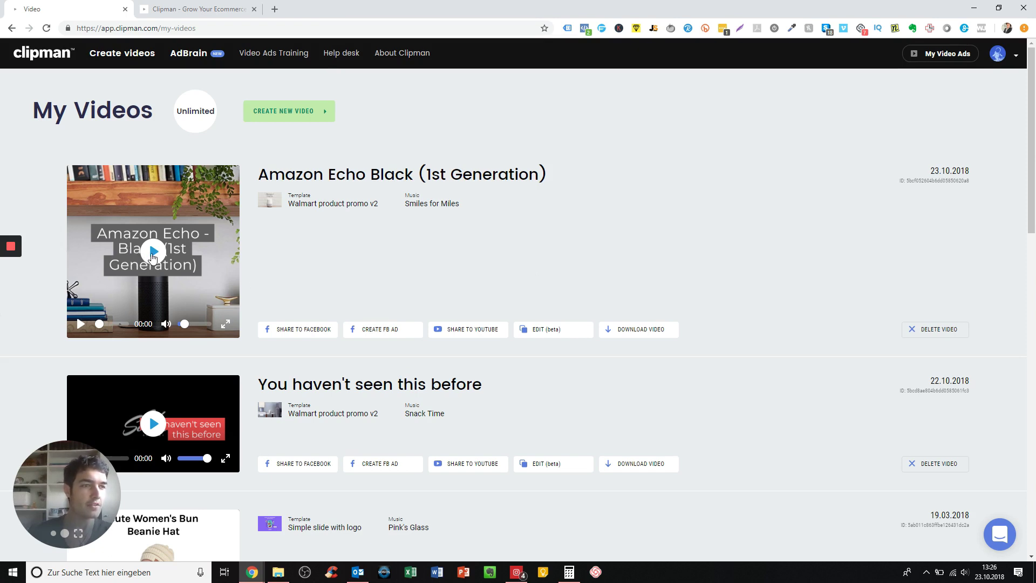
{"action": "left_click", "coordinate": [150, 261]}
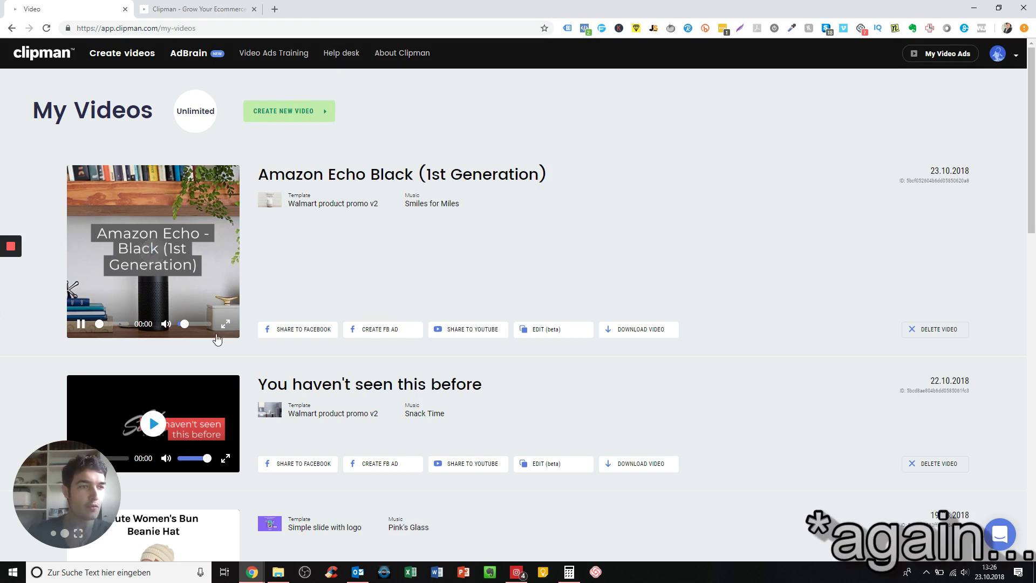
{"action": "left_click", "coordinate": [225, 324]}
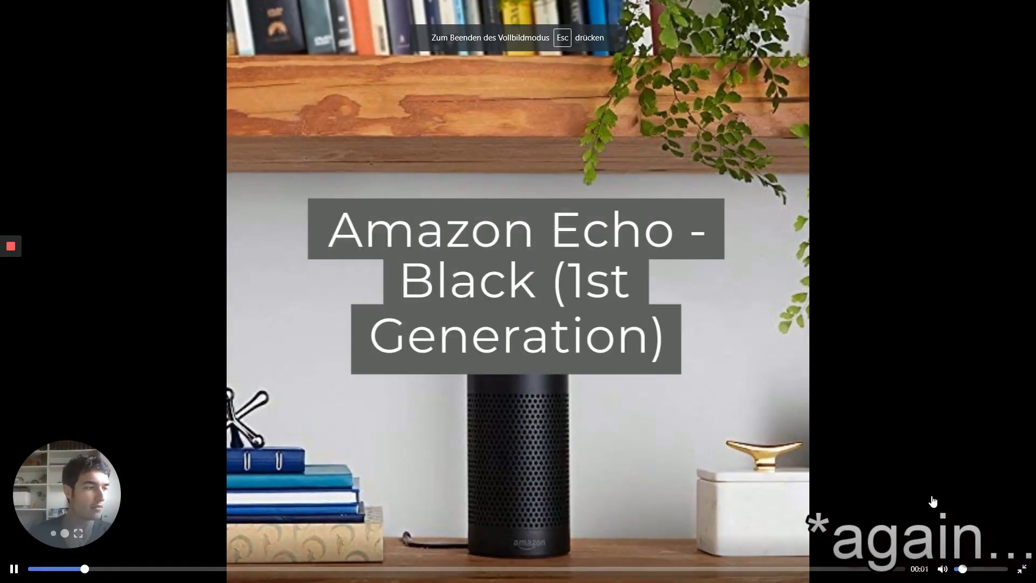
{"action": "left_click", "coordinate": [1004, 570]}
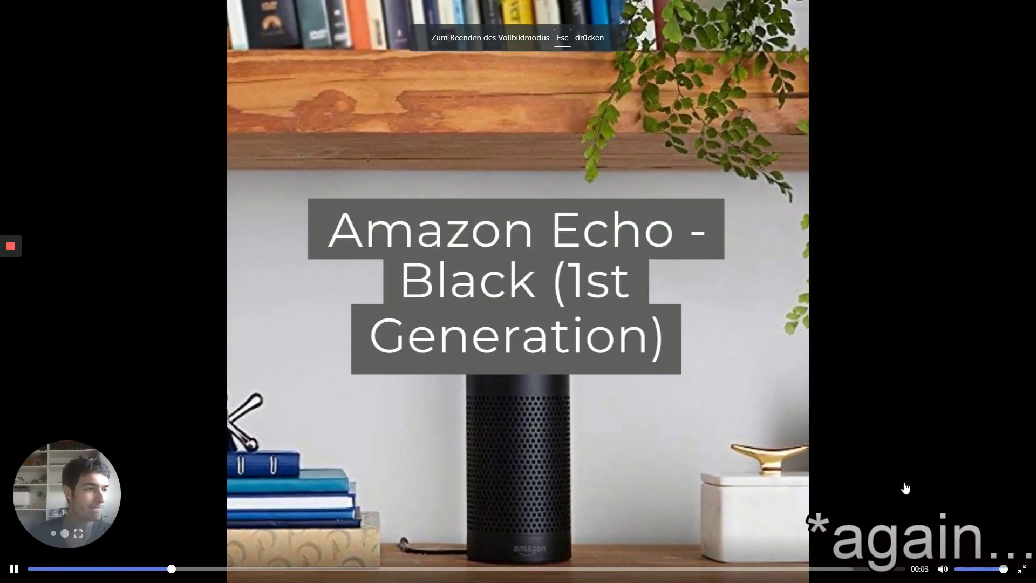